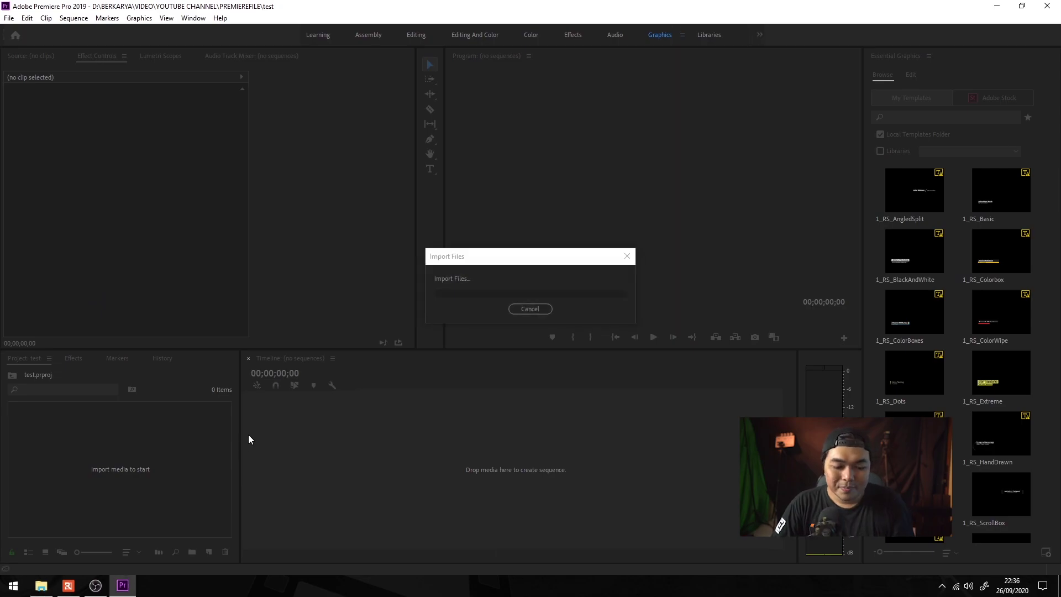
# Create a new sequence with C0018.MP4 on V1 and park the playhead at 00;00;04;16, where the color chart is shown
pyautogui.hotkey('ctrl', 'n')
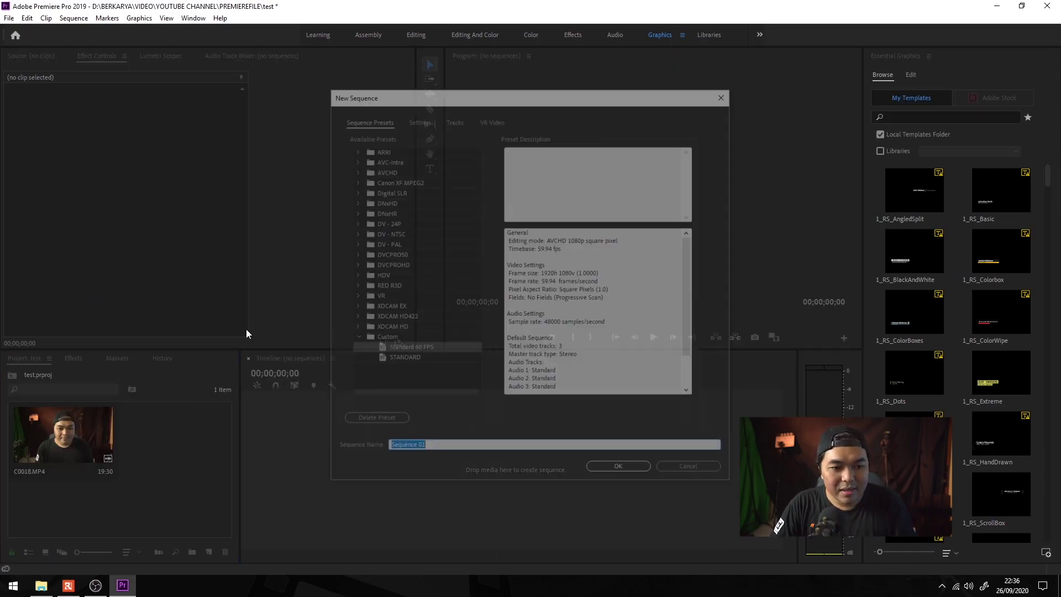
pyautogui.press('Return')
pyautogui.moveTo(64, 433); pyautogui.dragTo(387, 462)
pyautogui.press('=')
pyautogui.click(436, 382)
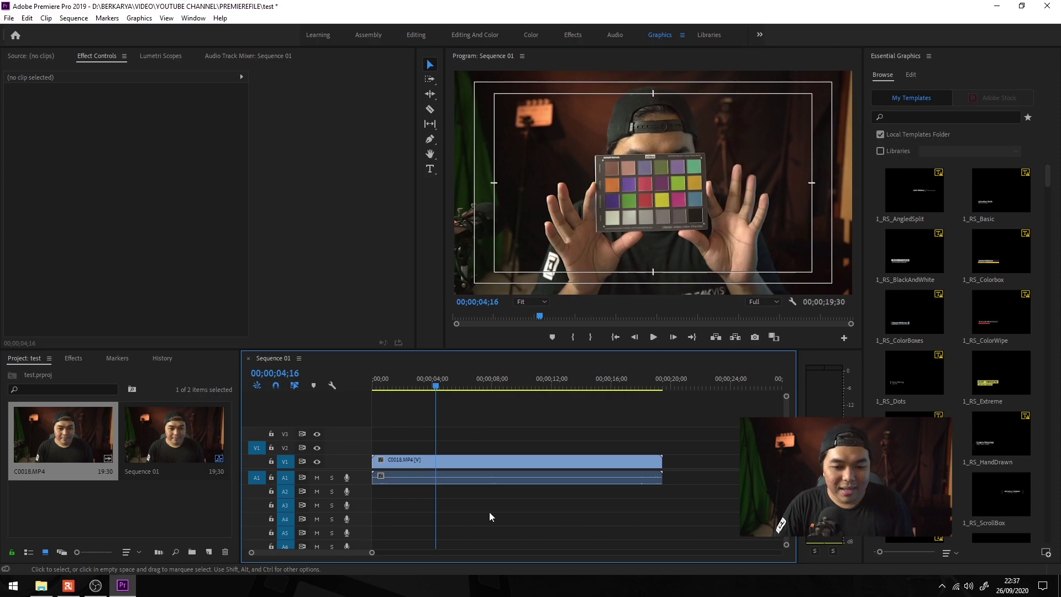
# Create a 1920 x 1080, 59.94 fps adjustment layer and place it on V2 over the full length of C0018.MP4
pyautogui.click(482, 460)
pyautogui.click(496, 425)
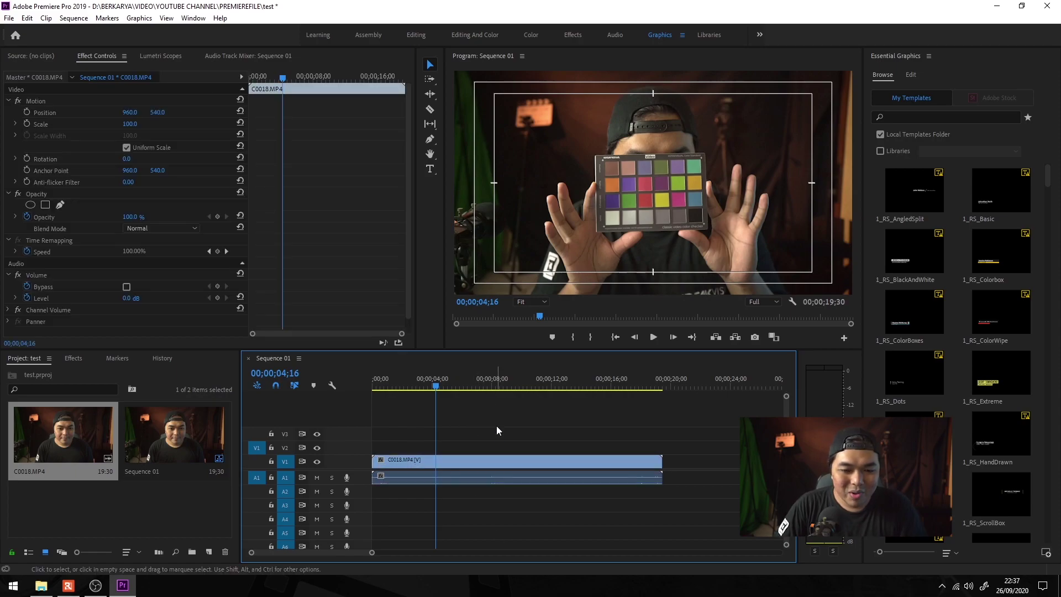
pyautogui.click(200, 525)
pyautogui.click(208, 552)
pyautogui.click(264, 456)
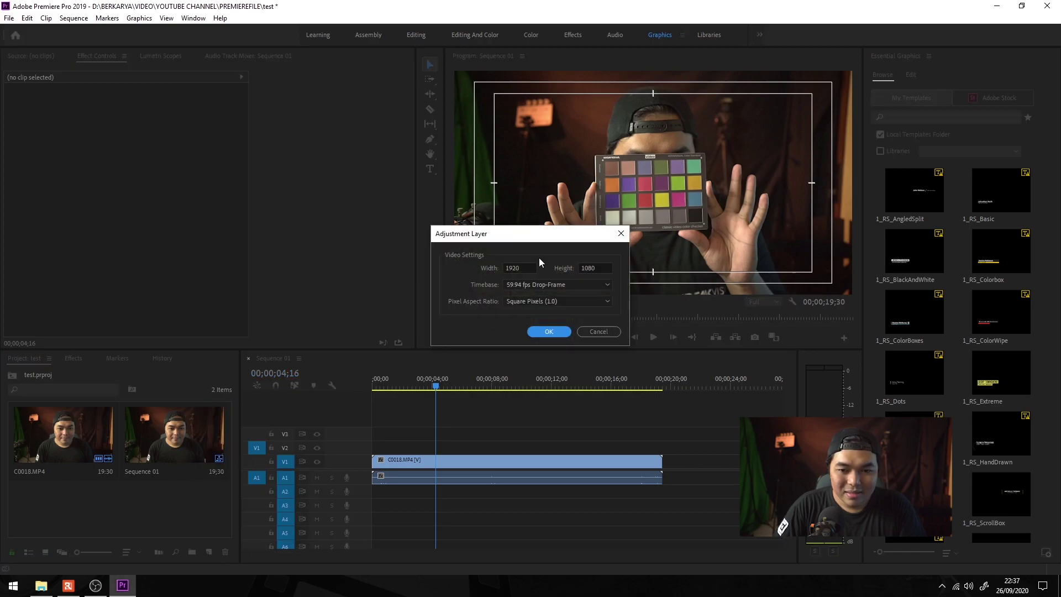
pyautogui.click(551, 327)
pyautogui.moveTo(192, 460); pyautogui.dragTo(662, 446)
# At 00;00;04;31, draw a four-point opacity mask on C0018.MP4 around the chart's six-color chromatic row
pyautogui.moveTo(437, 385)
pyautogui.mouseDown()
pyautogui.moveTo(452, 384)
pyautogui.moveTo(442, 386)
pyautogui.mouseUp()
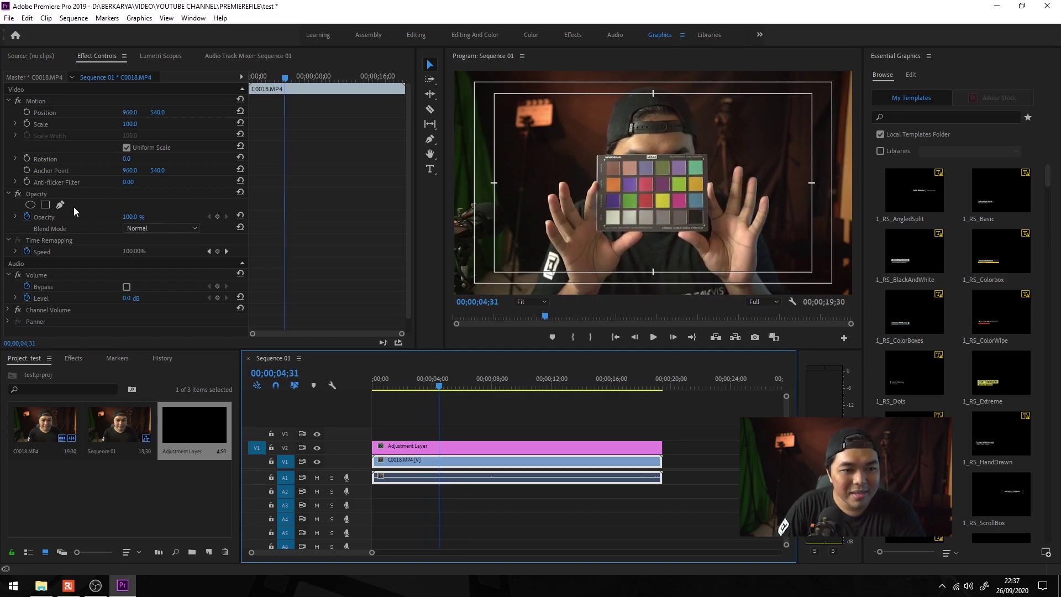
pyautogui.click(45, 204)
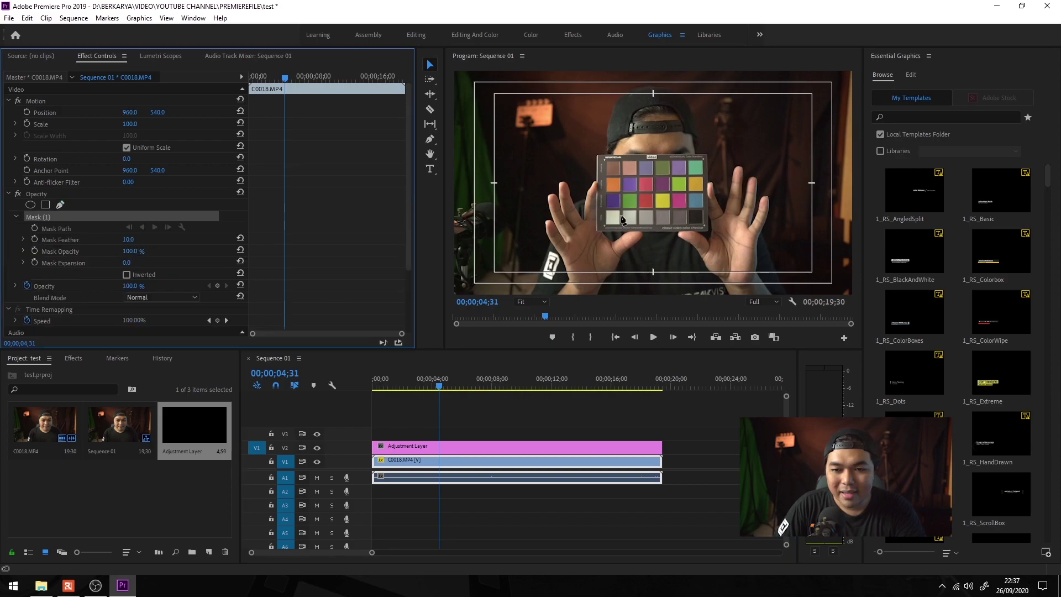
pyautogui.click(606, 195)
pyautogui.click(703, 194)
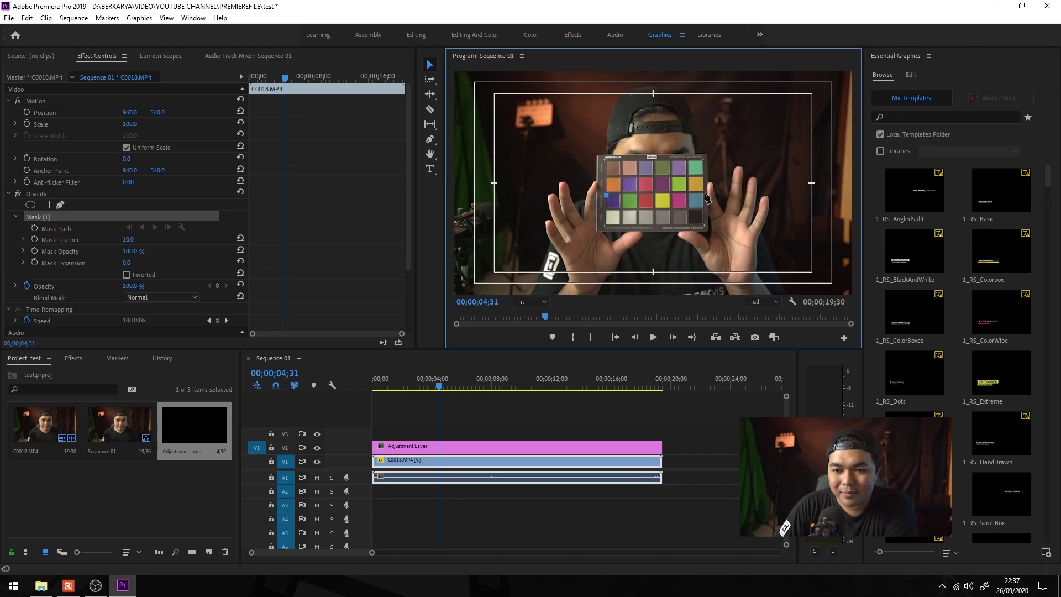
pyautogui.press('=')
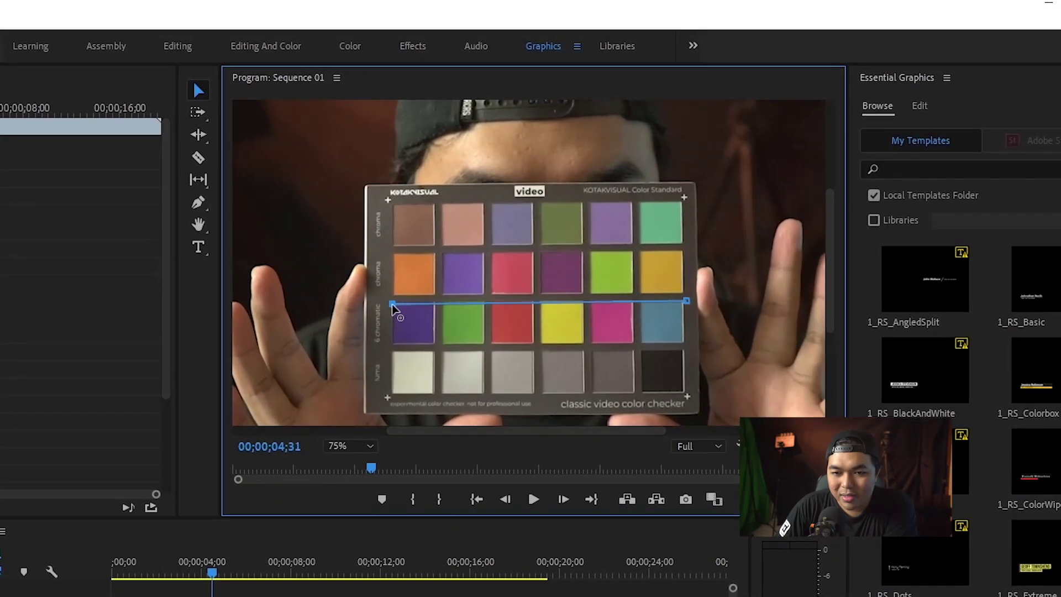
pyautogui.click(683, 341)
pyautogui.click(390, 345)
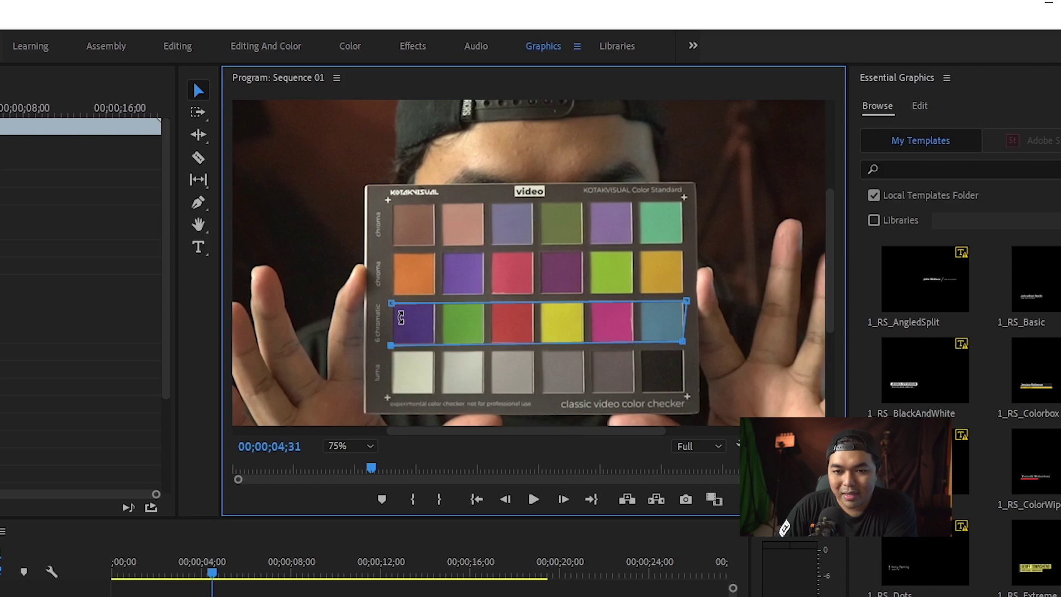
pyautogui.click(396, 304)
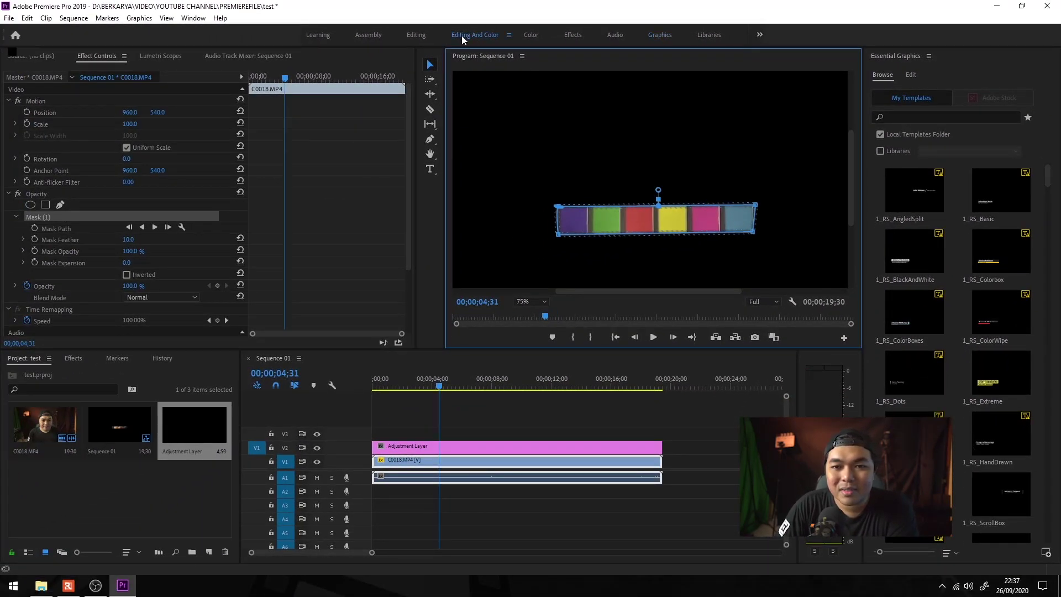
# Switch to the Editing And Color workspace and apply the Lumetri Color effect to C0018.MP4
pyautogui.click(406, 38)
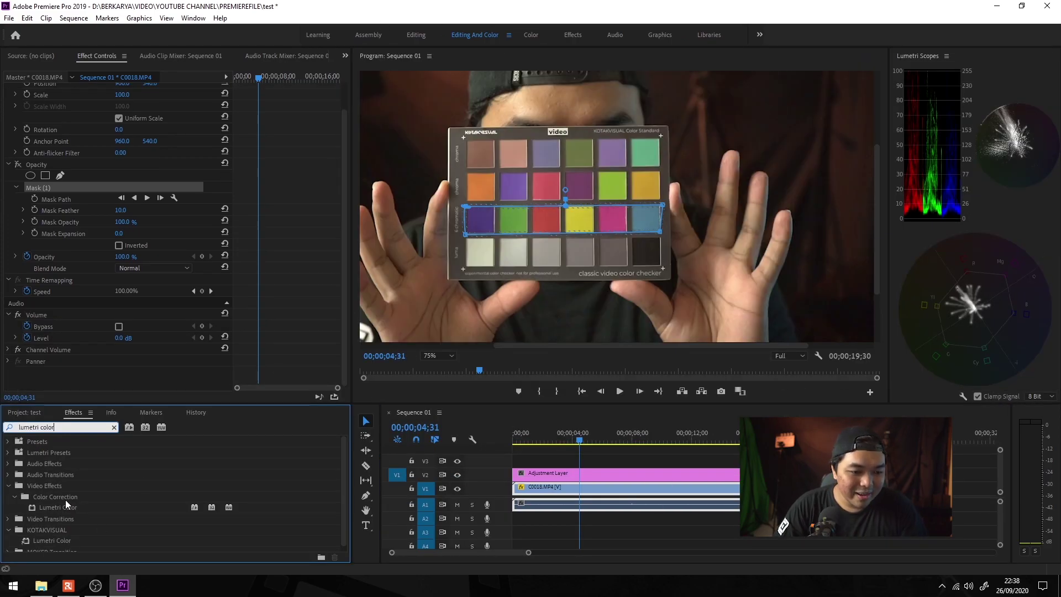
pyautogui.moveTo(65, 507); pyautogui.dragTo(159, 267)
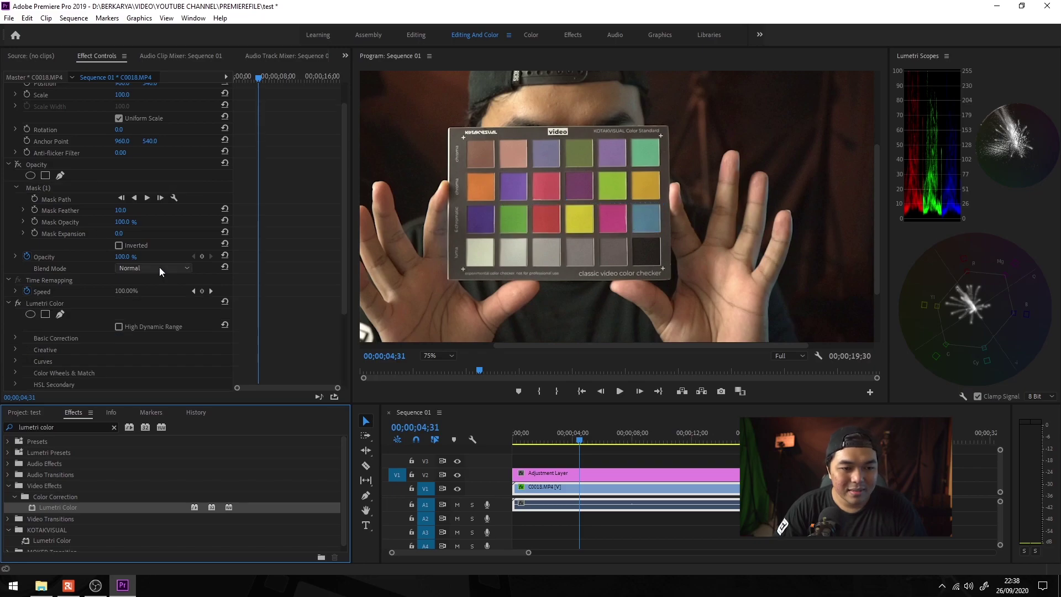
pyautogui.scroll(-3, 239, 280)
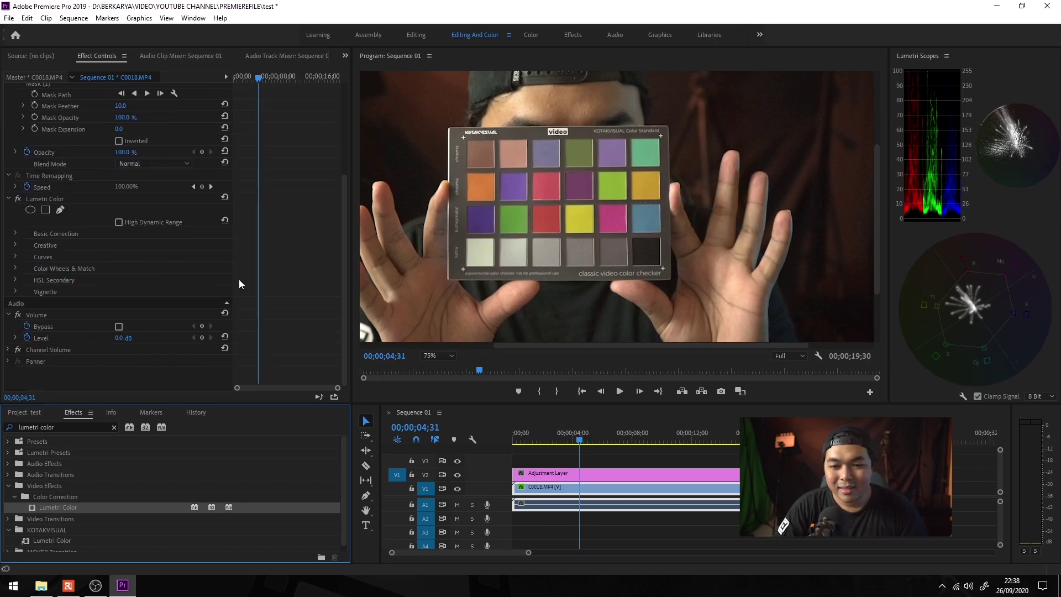
# Set the Basic Correction white balance by sampling the chart's gray patches, ending on the second patch of the luma row
pyautogui.click(16, 233)
pyautogui.click(69, 233)
pyautogui.click(119, 223)
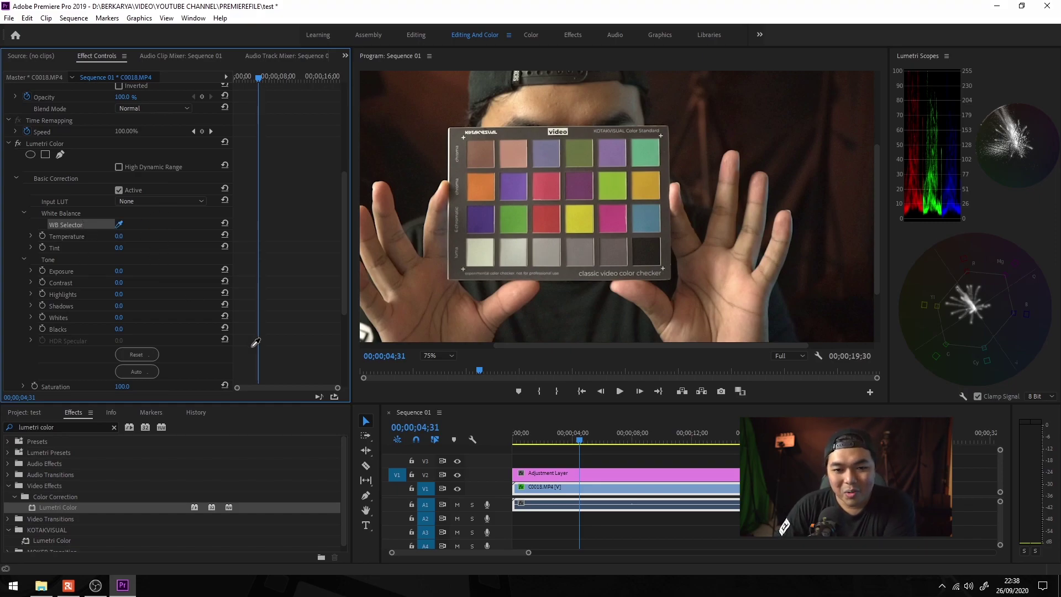
pyautogui.click(518, 254)
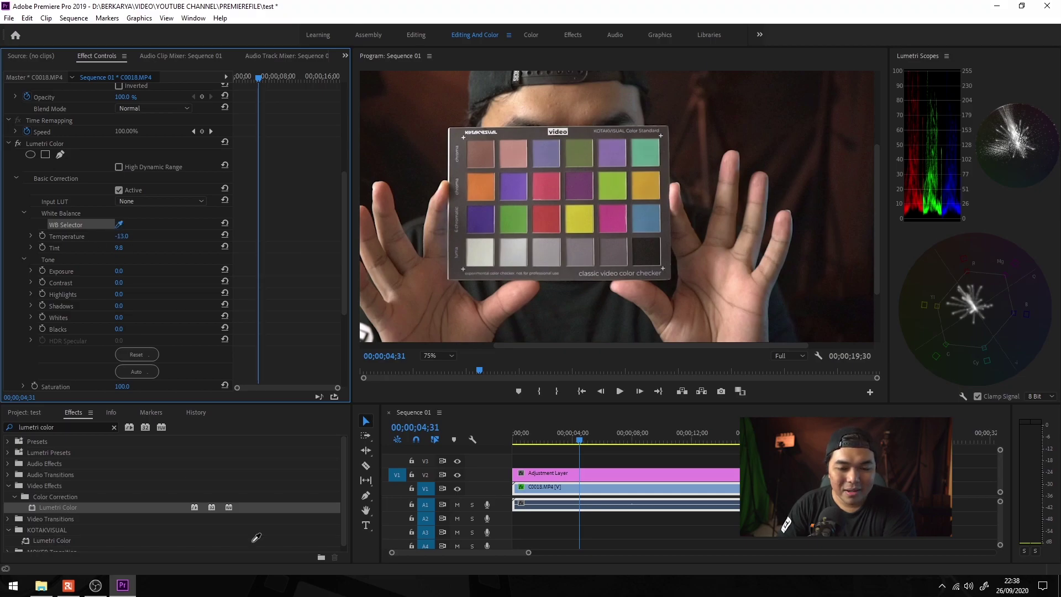
pyautogui.click(583, 254)
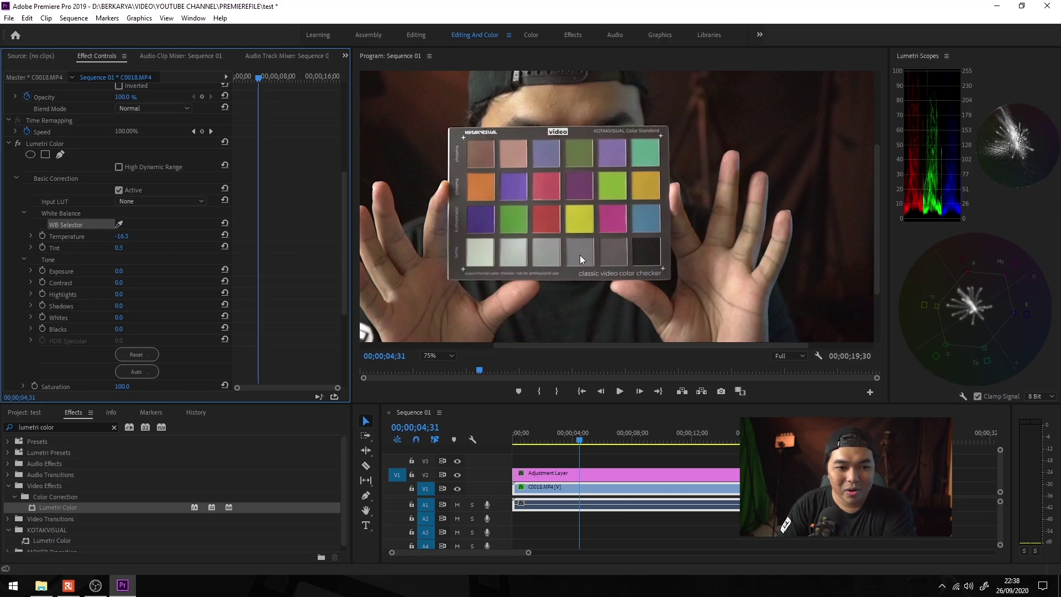
pyautogui.click(119, 225)
pyautogui.click(519, 249)
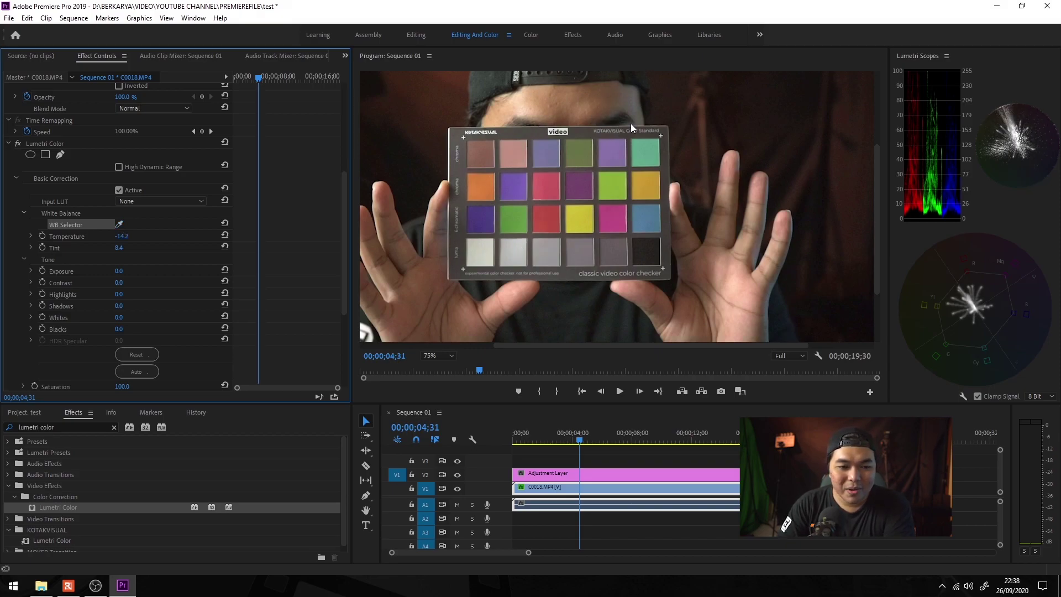
# Turn the clip's opacity mask back on to isolate the chart's chromatic row
pyautogui.scroll(-3, 237, 223)
pyautogui.scroll(6, 237, 222)
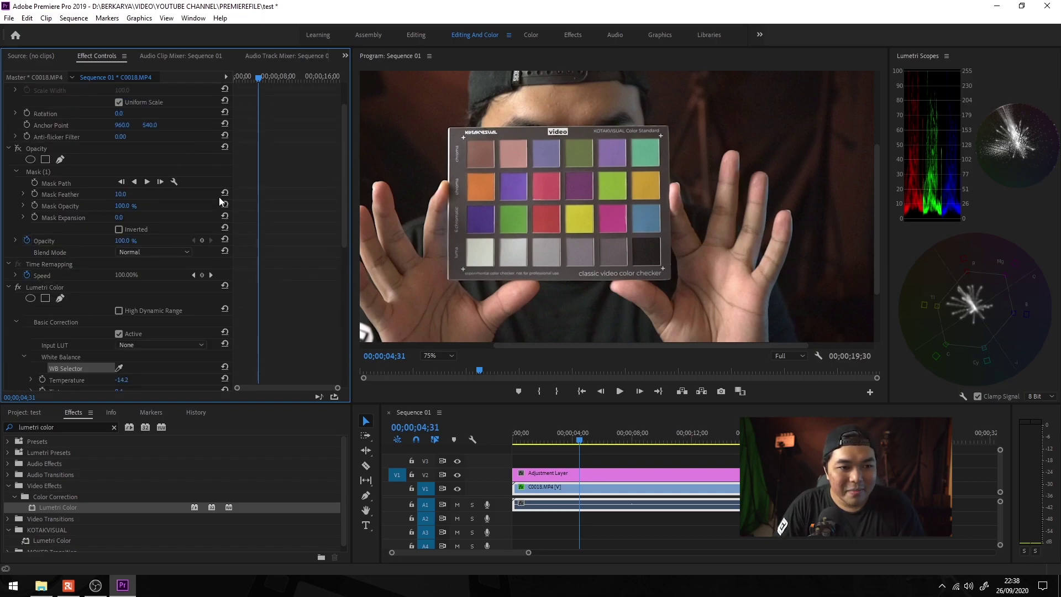
pyautogui.click(17, 160)
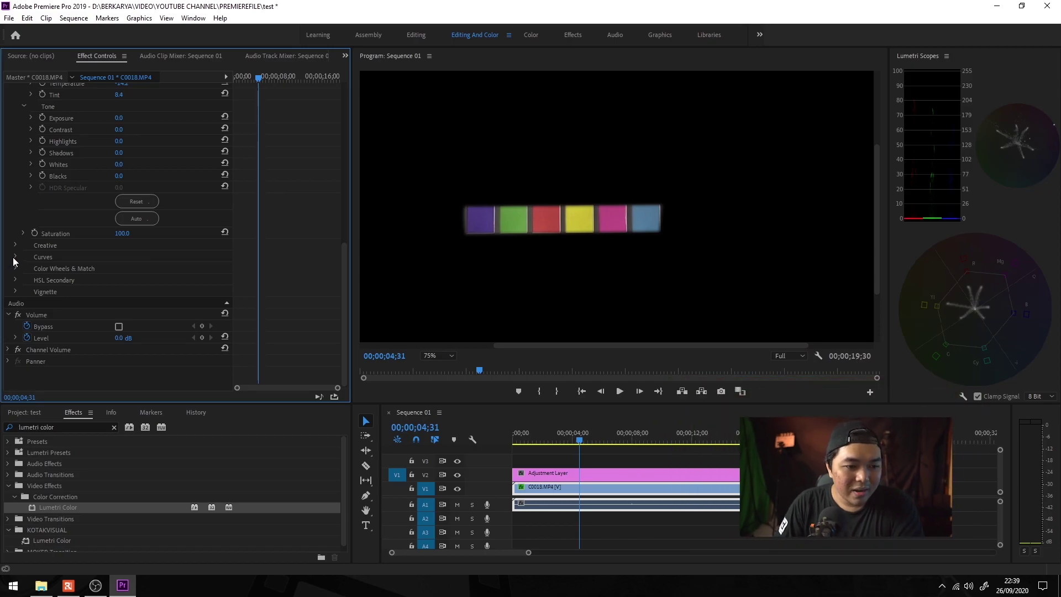
# Expand the Lumetri Curves and sample the chart's yellow patch with the Hue vs Hue selector
pyautogui.click(14, 258)
pyautogui.scroll(-5, 290, 237)
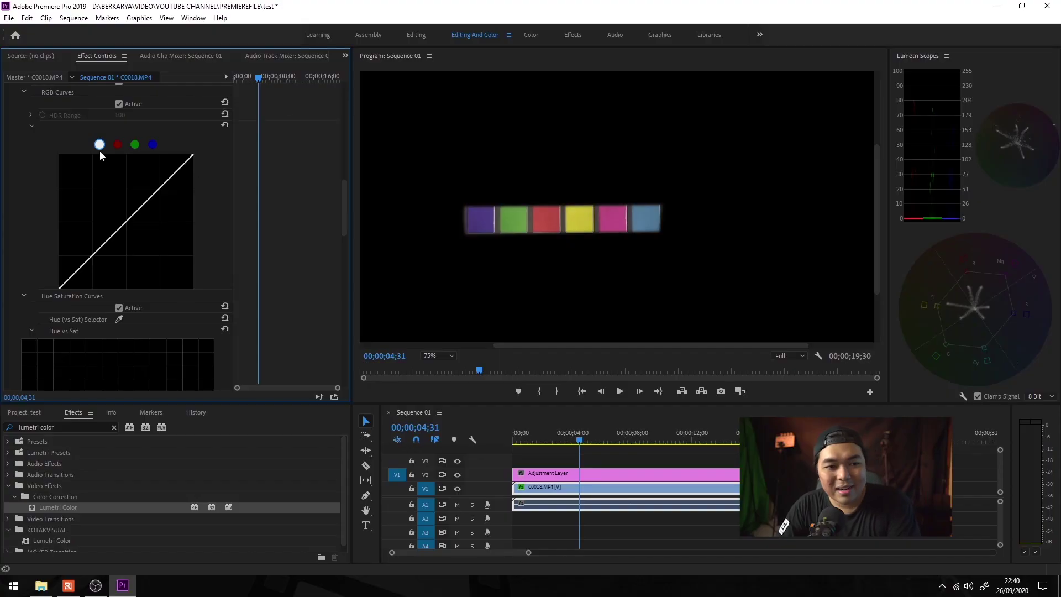
pyautogui.scroll(3, 214, 230)
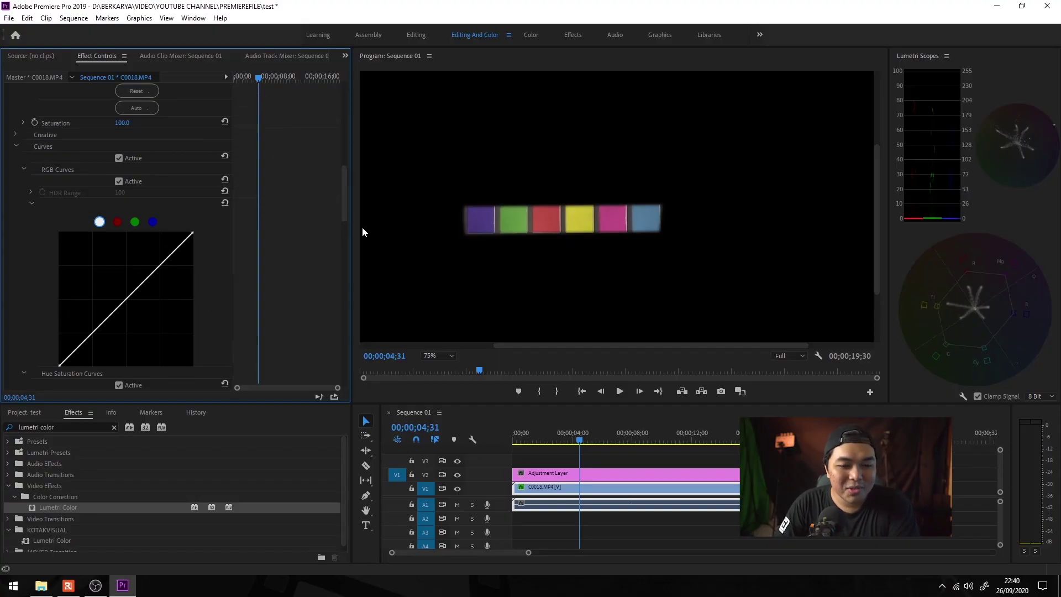
pyautogui.scroll(-14, 266, 232)
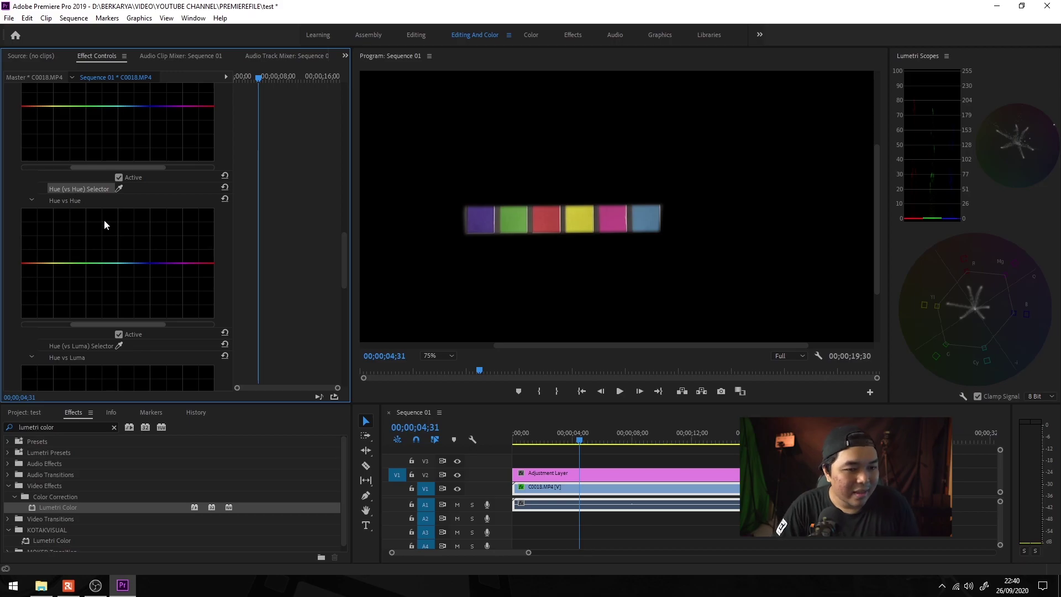
pyautogui.click(119, 188)
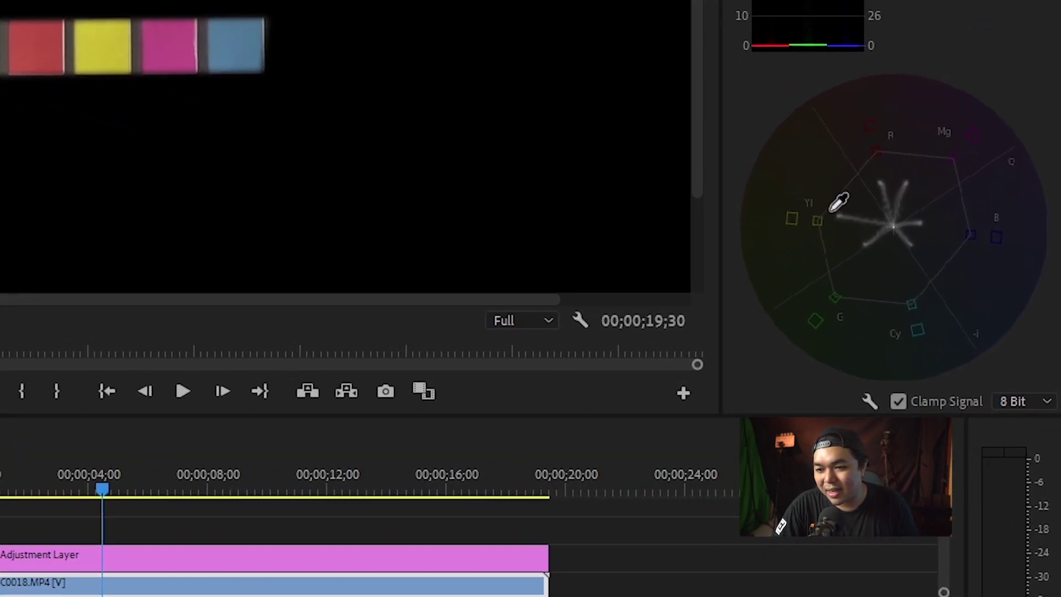
pyautogui.click(101, 43)
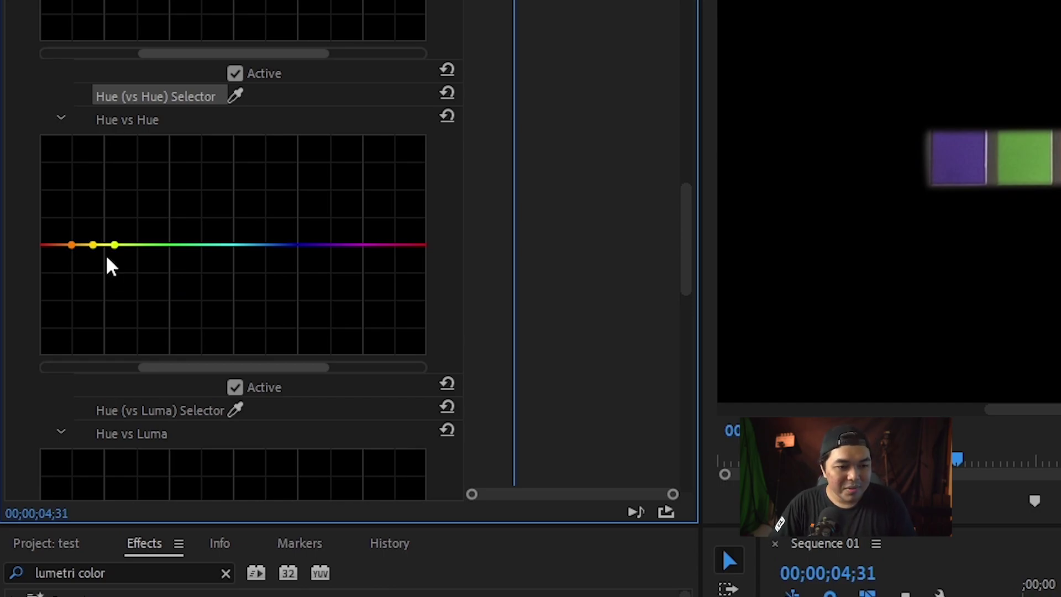
# Lower the yellow point on the Hue vs Hue curve slightly to align yellow with its vectorscope target
pyautogui.moveTo(94, 245); pyautogui.dragTo(90, 285)
pyautogui.hotkey('ctrl', 'z')
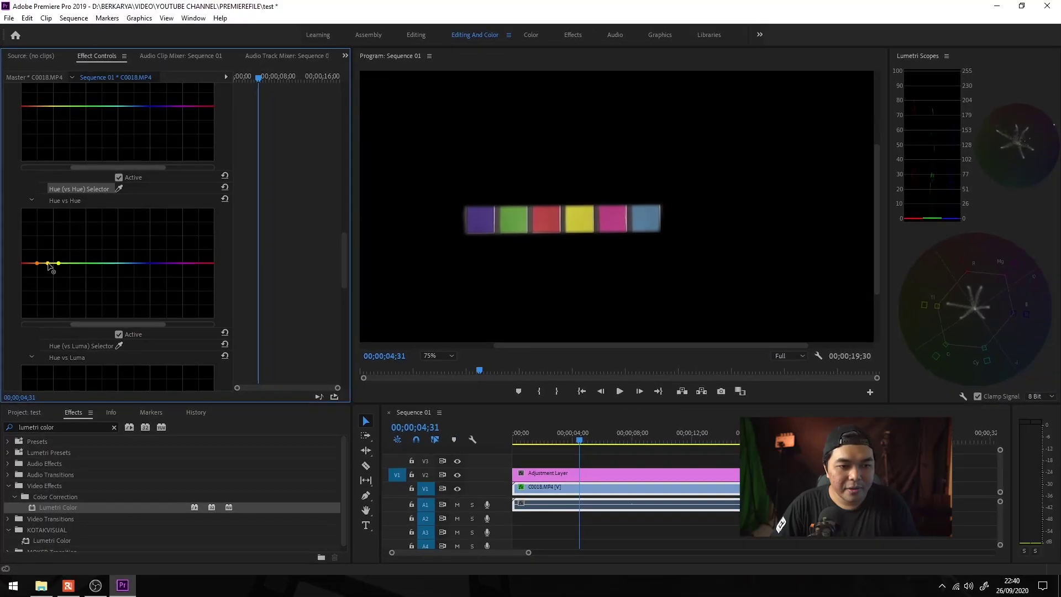
pyautogui.click(48, 264)
pyautogui.moveTo(49, 265); pyautogui.dragTo(47, 266)
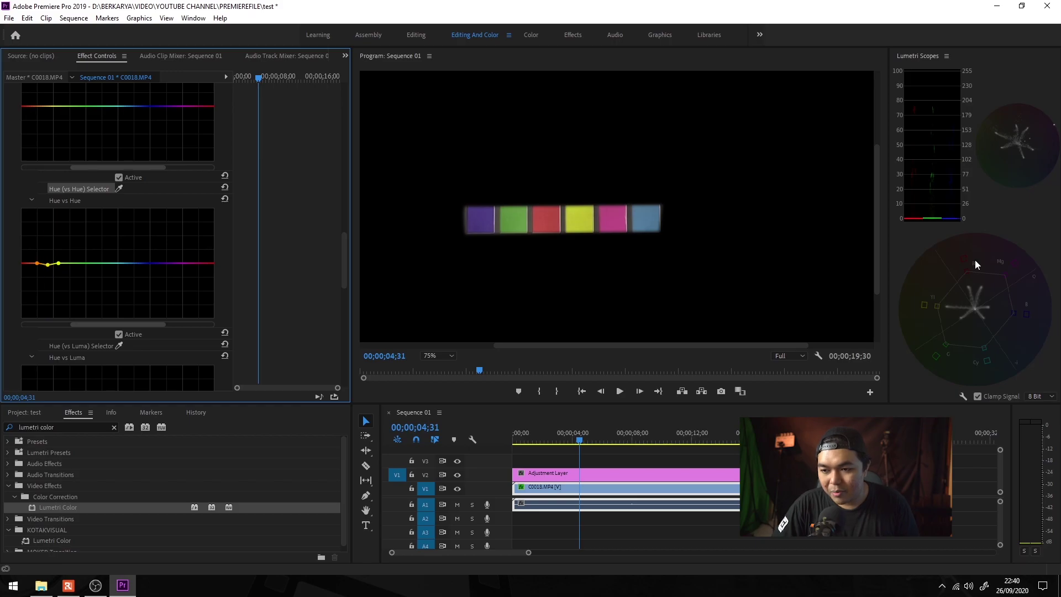
# Sample the cyan, blue and magenta patches into the Hue vs Hue curve and raise their points toward the vectorscope targets
pyautogui.click(119, 188)
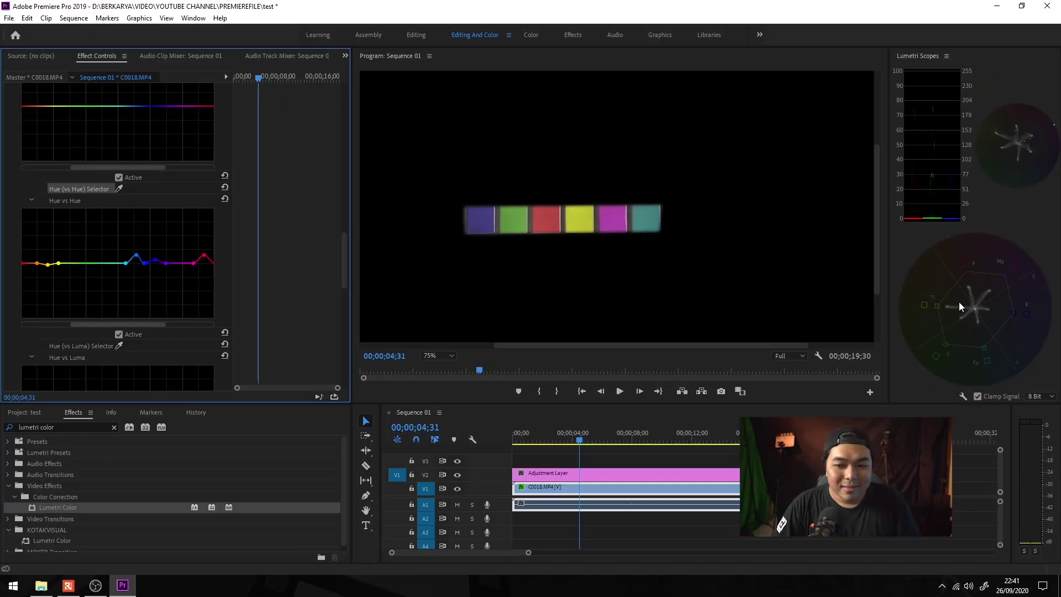
pyautogui.scroll(10, 291, 304)
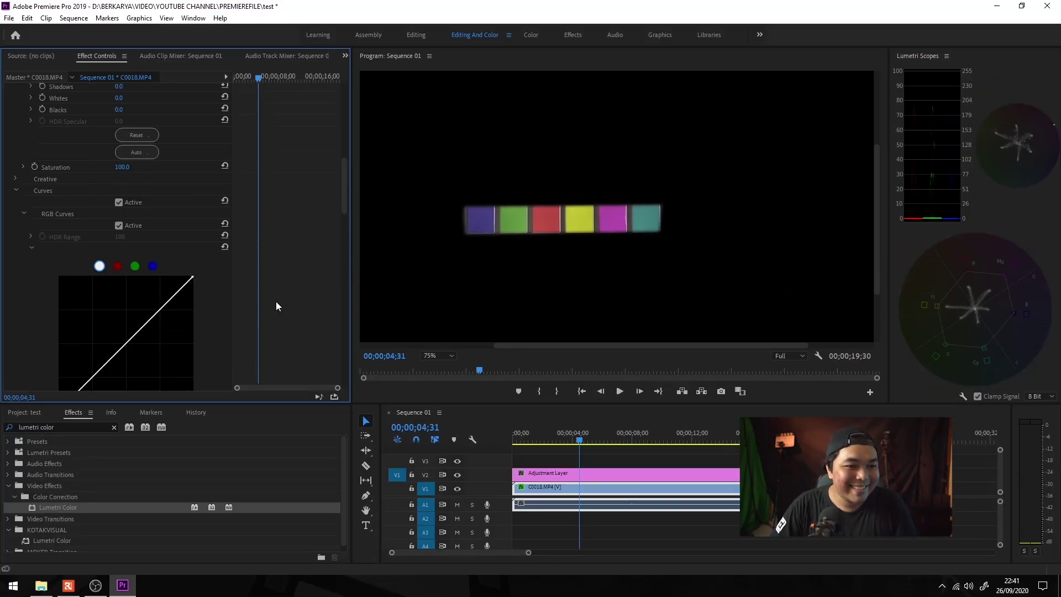
pyautogui.scroll(6, 293, 301)
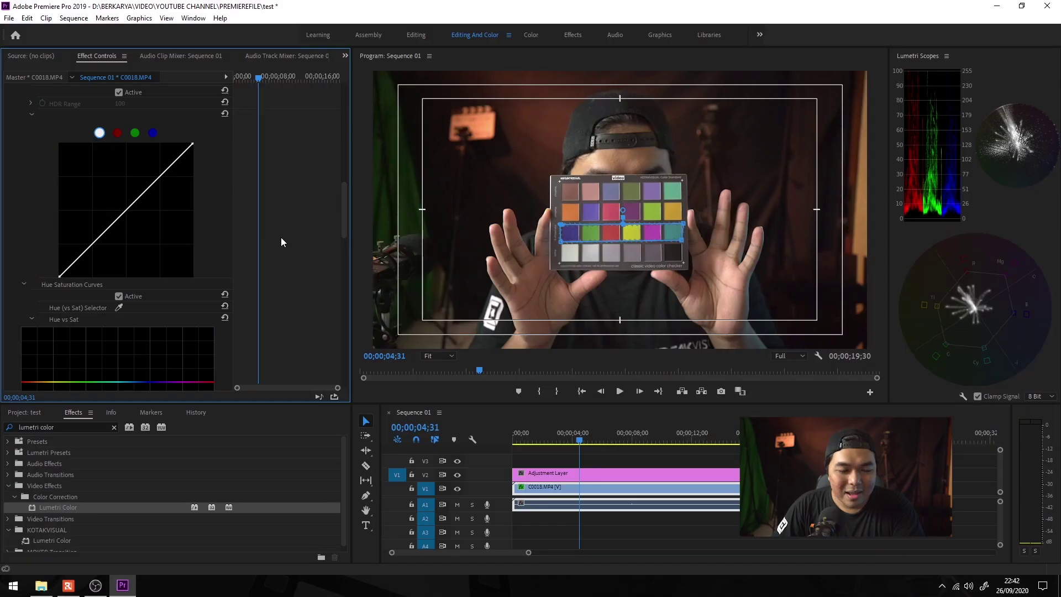
# Enlarge the preview to 100% on the color chart and deactivate Curves to compare the hue correction
pyautogui.scroll(-6, 286, 224)
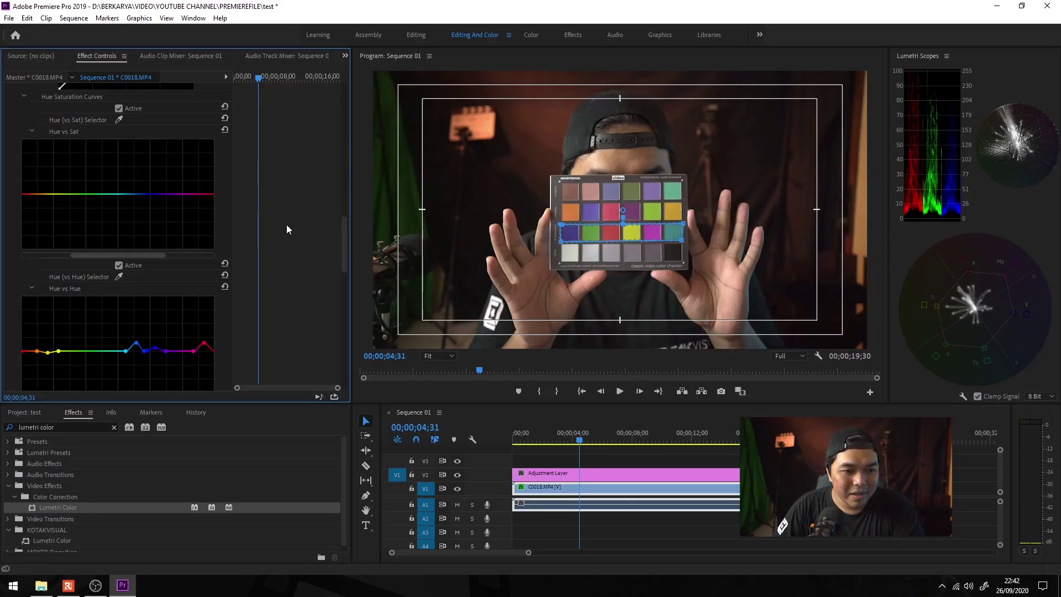
pyautogui.scroll(6, 240, 225)
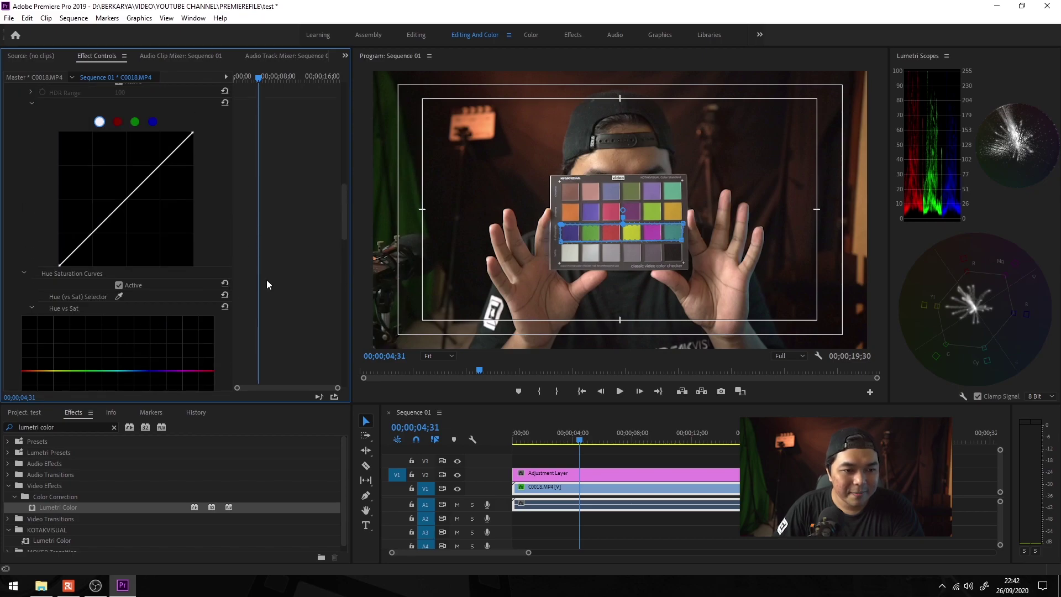
pyautogui.click(439, 357)
pyautogui.click(442, 429)
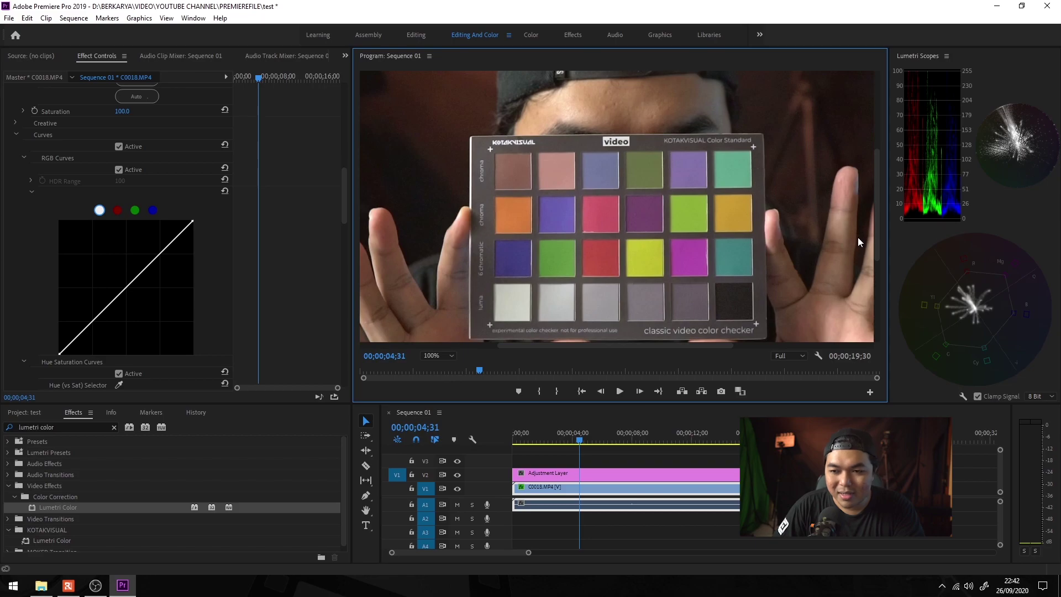
pyautogui.moveTo(878, 207); pyautogui.dragTo(879, 221)
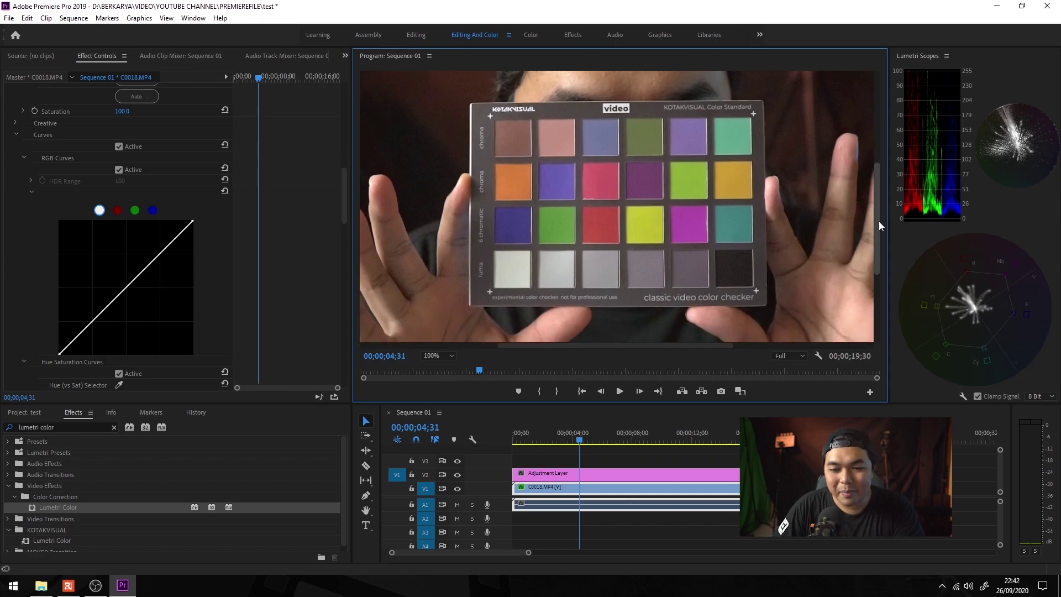
pyautogui.moveTo(344, 198)
pyautogui.mouseDown()
pyautogui.moveTo(349, 249)
pyautogui.moveTo(352, 198)
pyautogui.mouseUp()
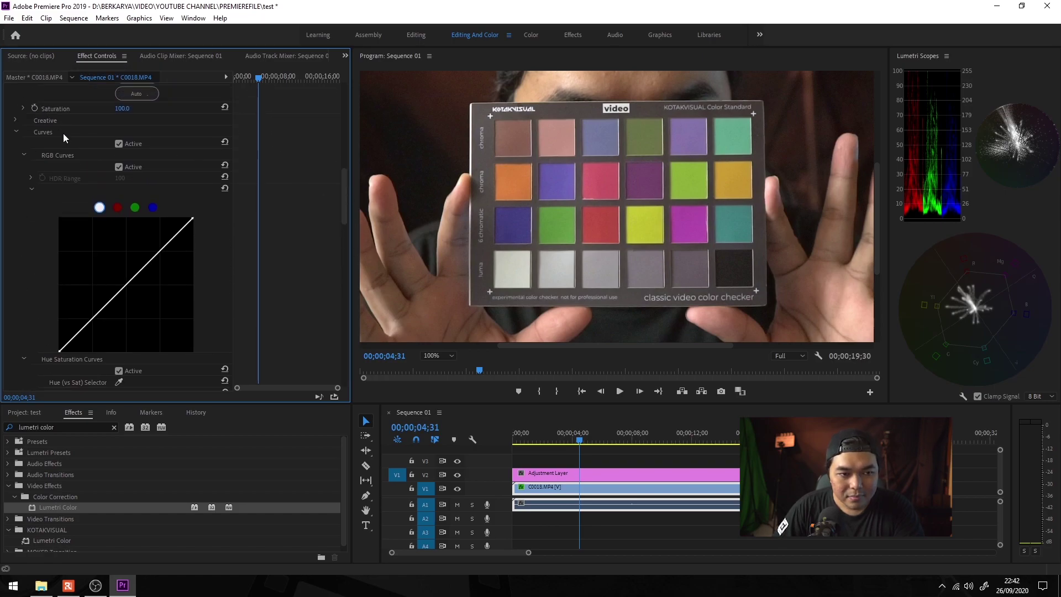
pyautogui.click(118, 143)
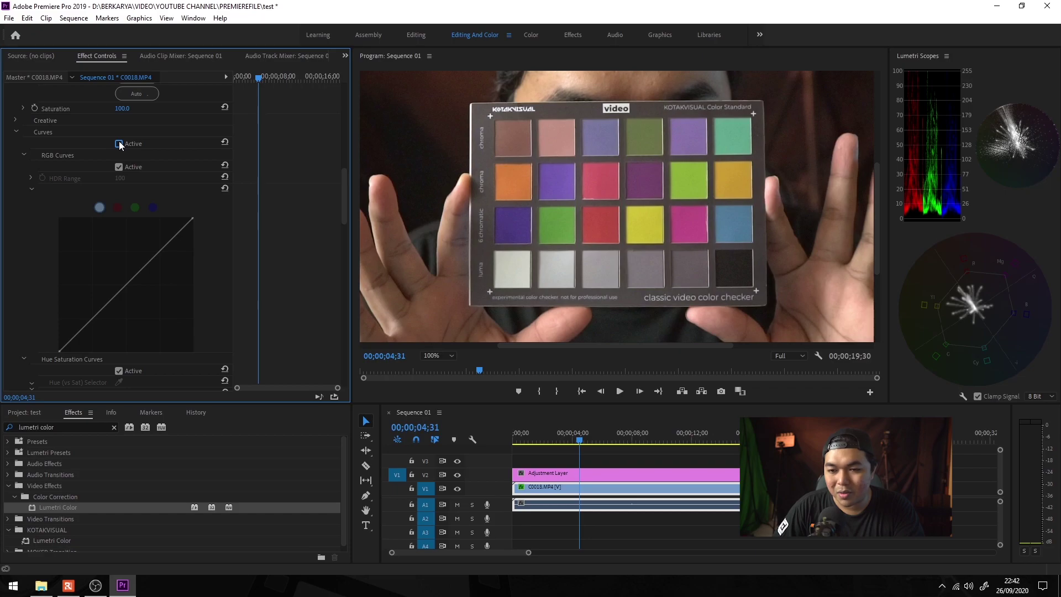
# Toggle the Curves section off and on to compare the hue correction, leaving it active
pyautogui.click(119, 144)
pyautogui.click(118, 143)
pyautogui.click(118, 144)
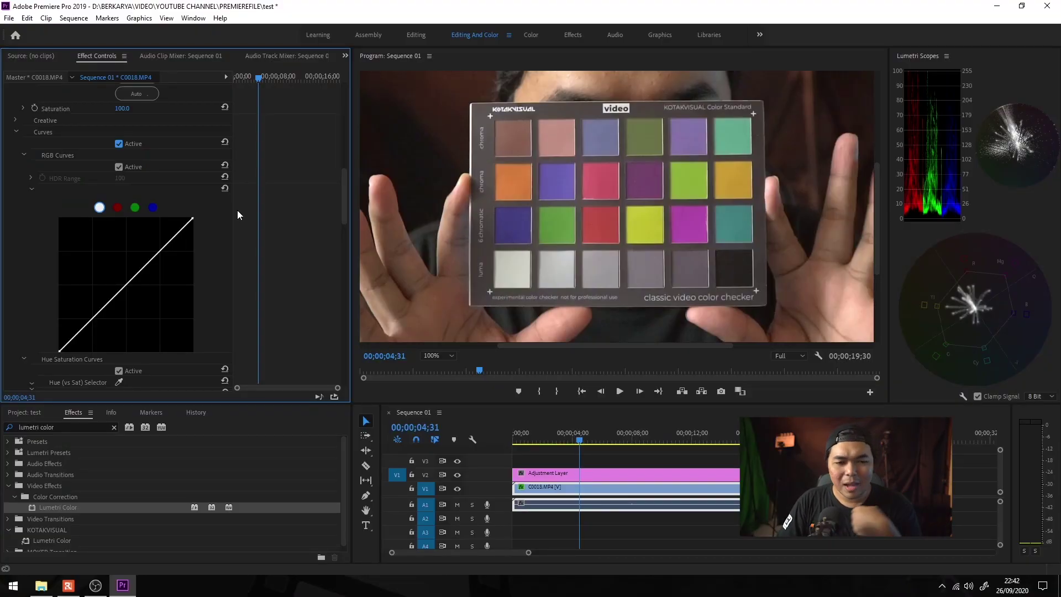
# Turn the clip's opacity mask back on to isolate the chart's row of six chromatic patches
pyautogui.scroll(-3, 290, 239)
pyautogui.scroll(-2, 291, 239)
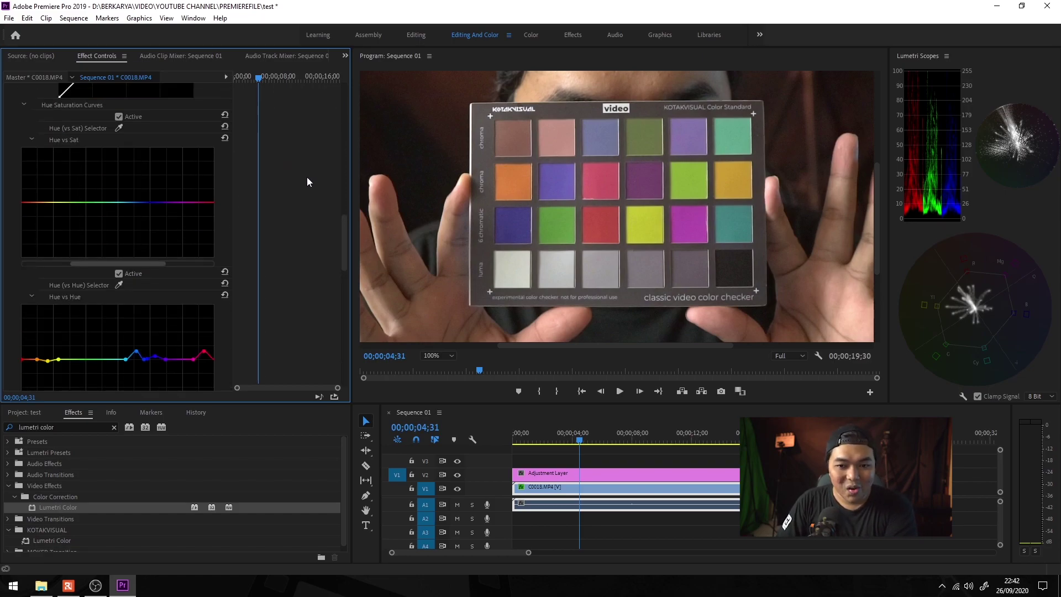
pyautogui.scroll(12, 253, 188)
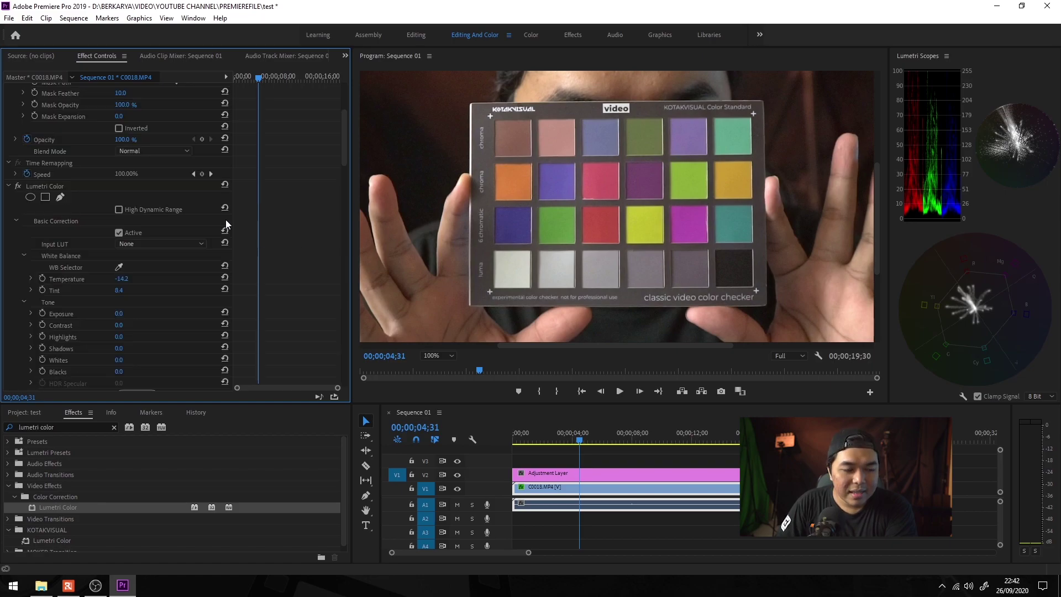
pyautogui.click(18, 193)
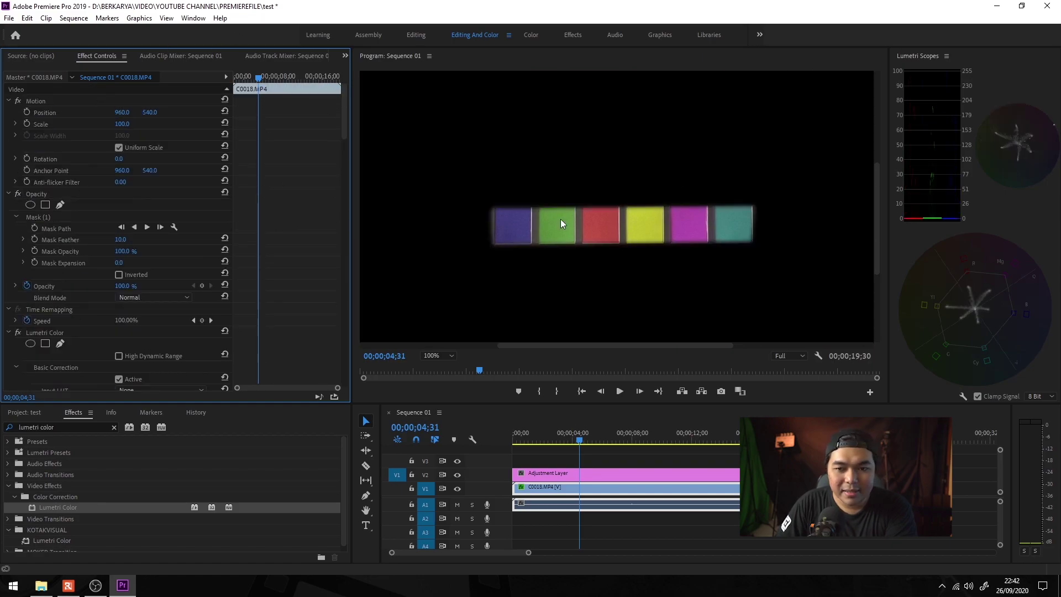
# Sample the chart's yellow patch into the Hue vs Sat curve and lower its point slightly
pyautogui.scroll(-10, 277, 273)
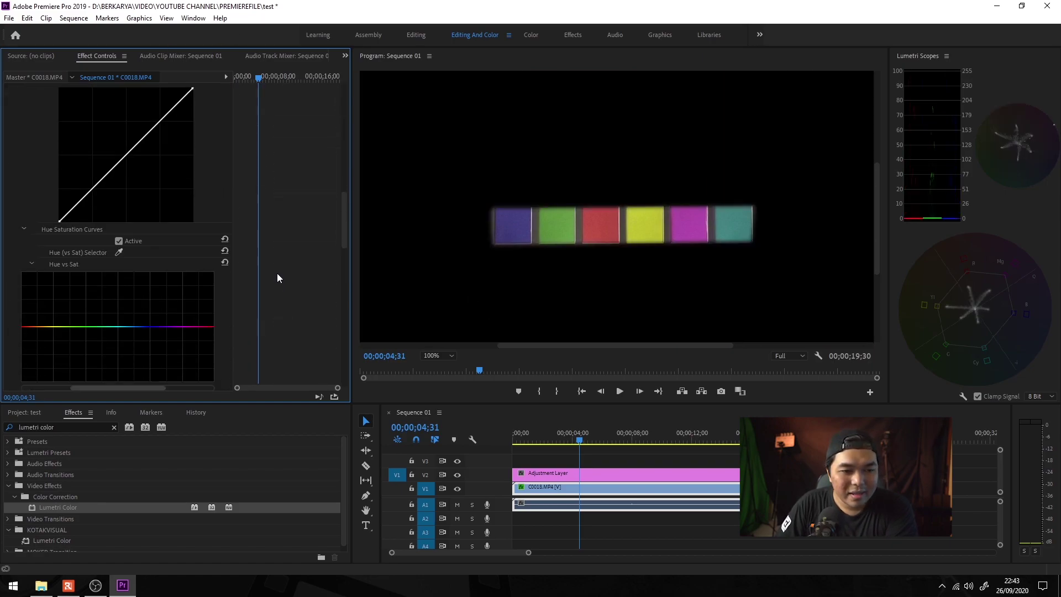
pyautogui.scroll(-2, 277, 273)
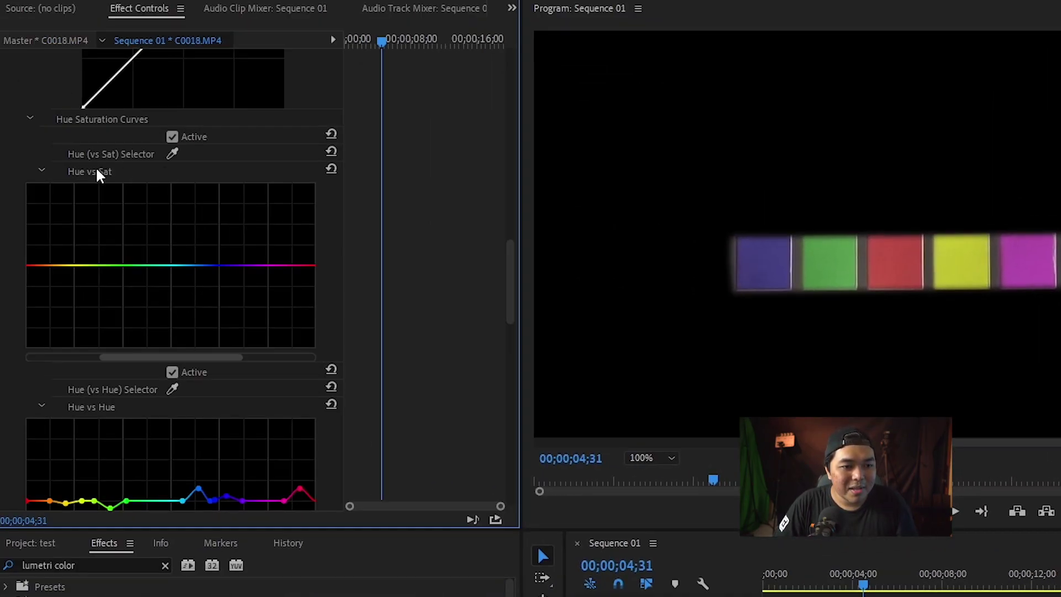
pyautogui.scroll(3, 359, 276)
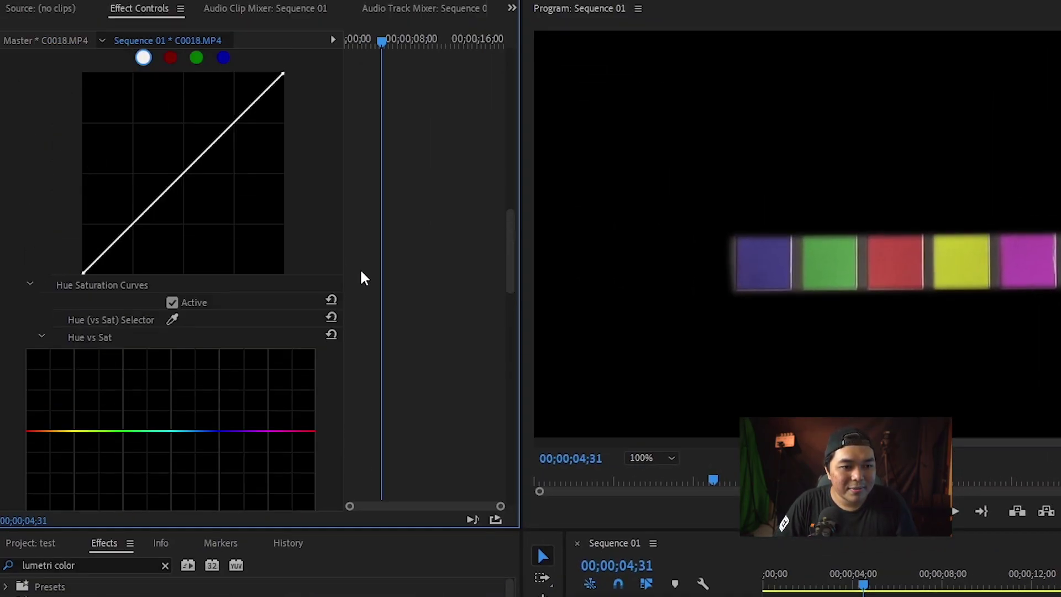
pyautogui.scroll(-1, 360, 276)
pyautogui.click(172, 269)
pyautogui.click(964, 266)
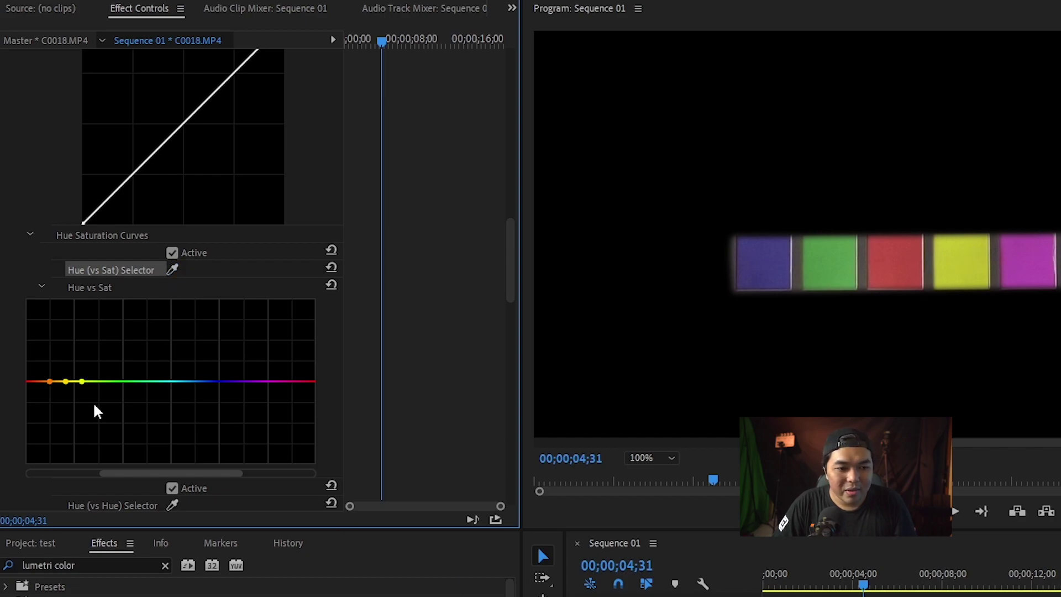
pyautogui.moveTo(65, 382); pyautogui.dragTo(73, 394)
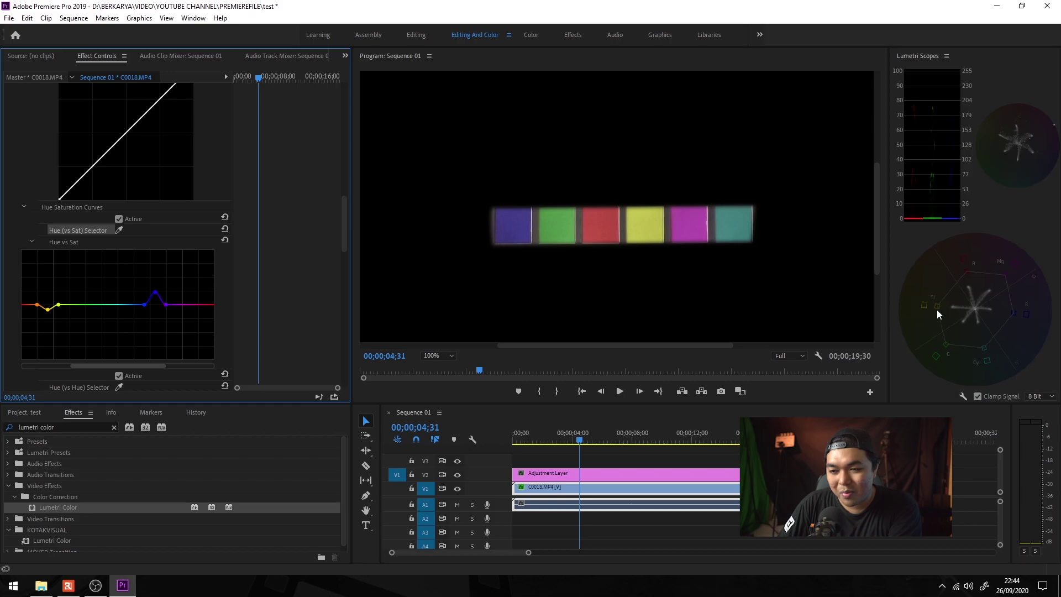
# Turn off the opacity mask to show the whole footage and set the program preview zoom to Fit
pyautogui.scroll(4, 317, 295)
pyautogui.scroll(-3, 317, 295)
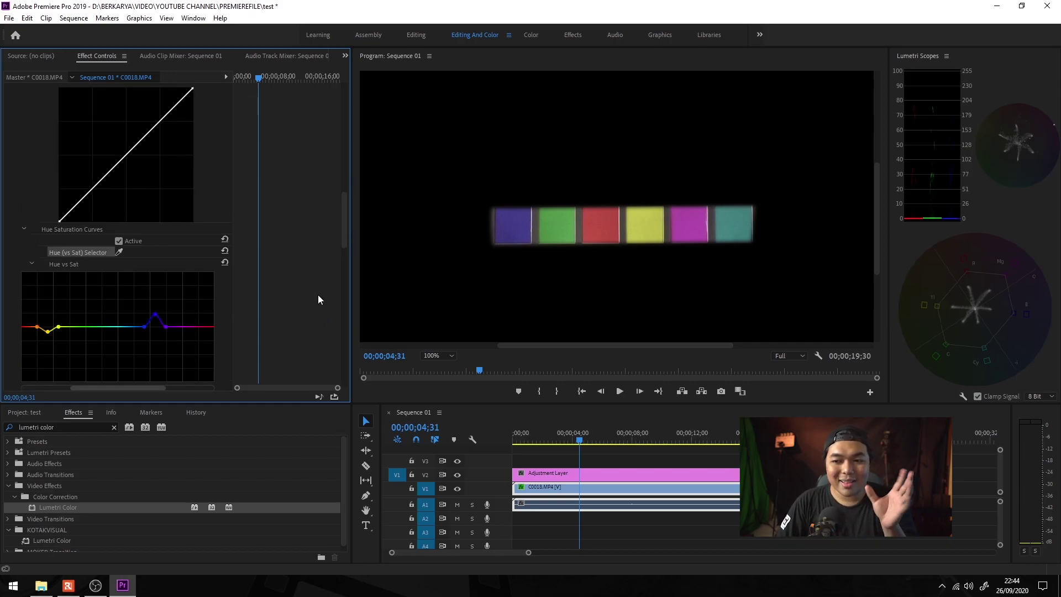
pyautogui.scroll(3, 317, 294)
pyautogui.scroll(8, 316, 283)
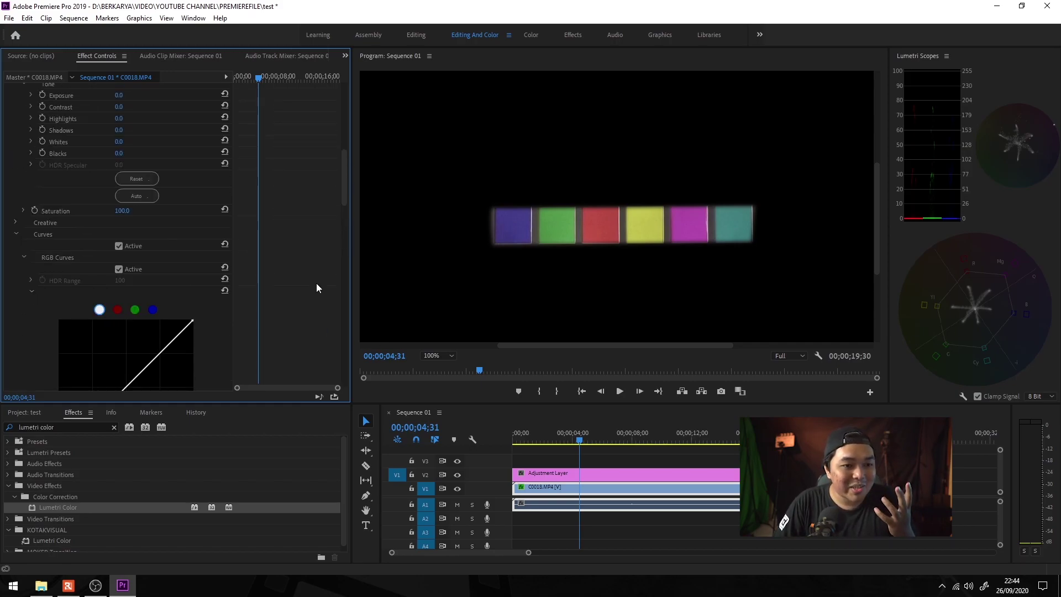
pyautogui.scroll(5, 316, 283)
pyautogui.click(18, 183)
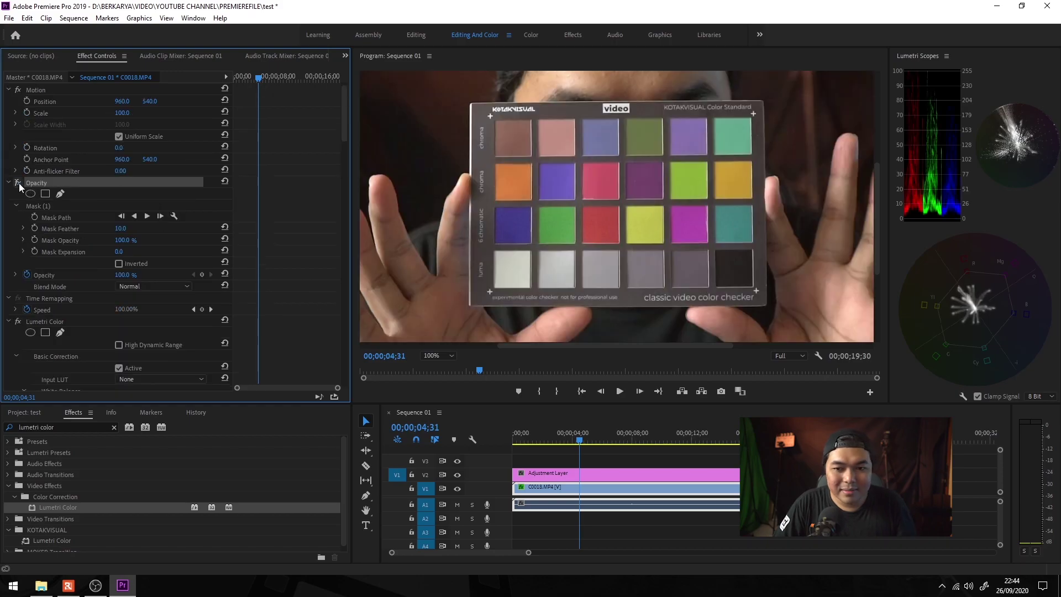
pyautogui.click(443, 355)
pyautogui.click(442, 364)
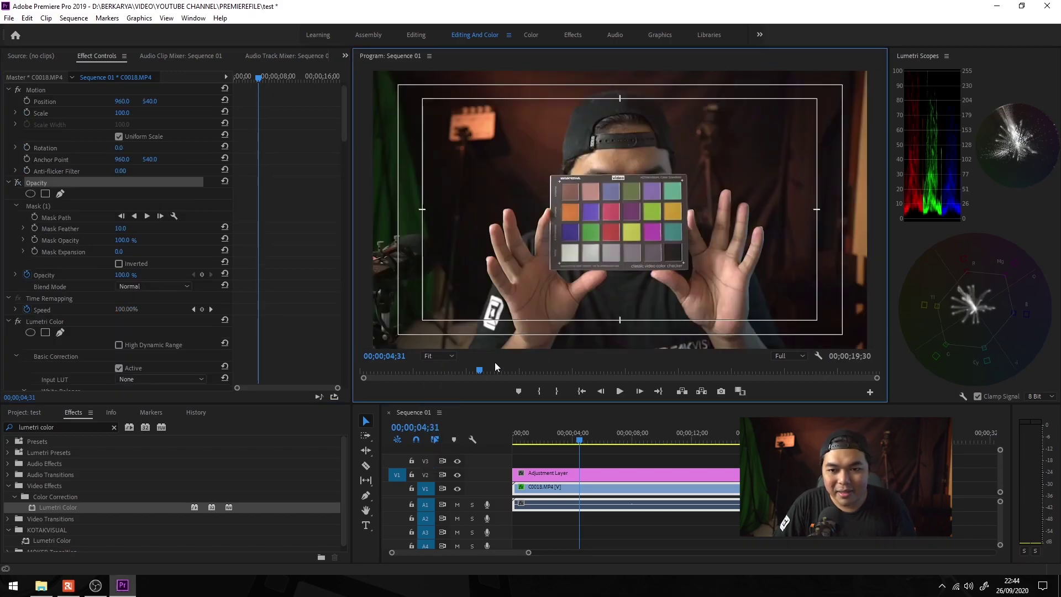
# Move the Lumetri Color effect from the C0018.MP4 clip to the adjustment layer by cutting and pasting it
pyautogui.click(545, 441)
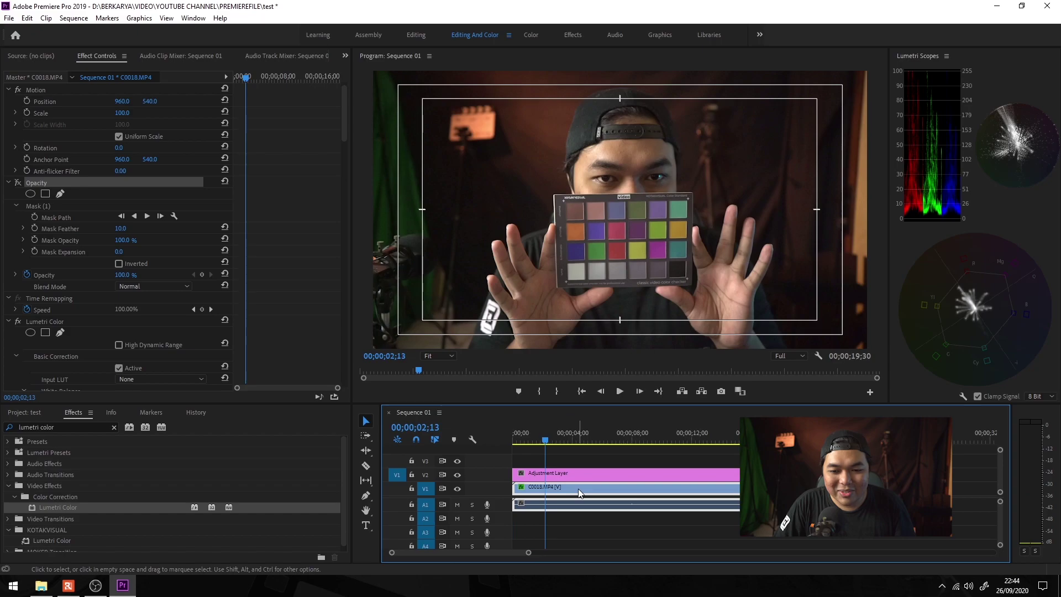
pyautogui.scroll(-5, 340, 230)
pyautogui.scroll(5, 340, 230)
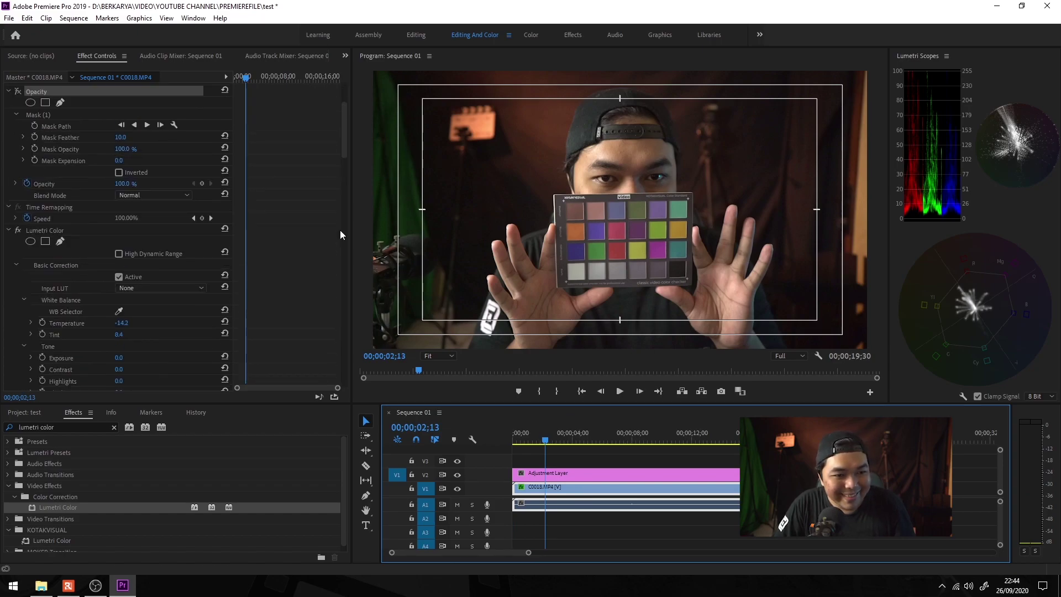
pyautogui.click(61, 242)
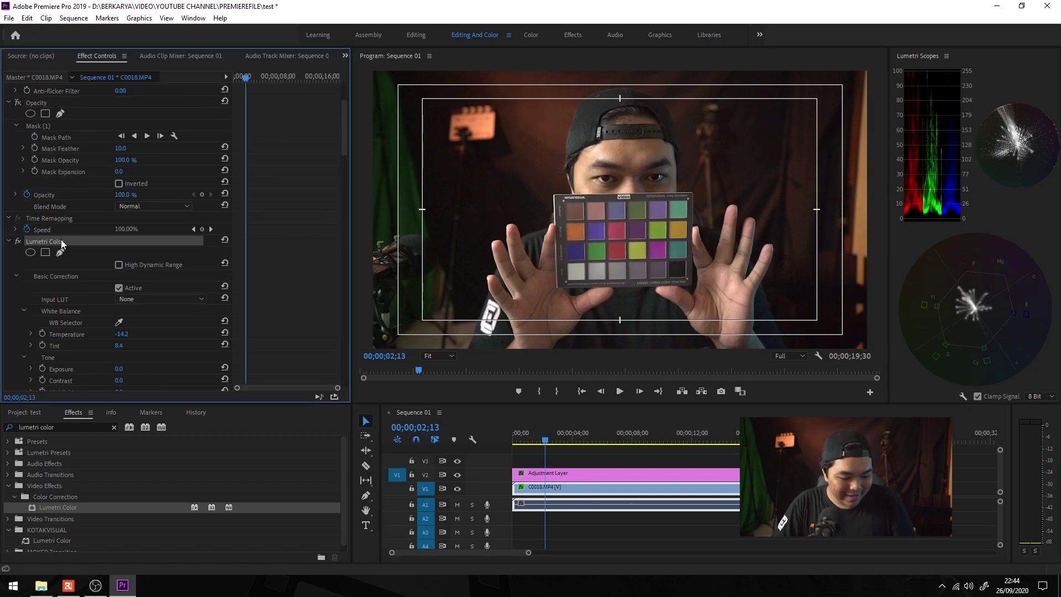
pyautogui.click(575, 472)
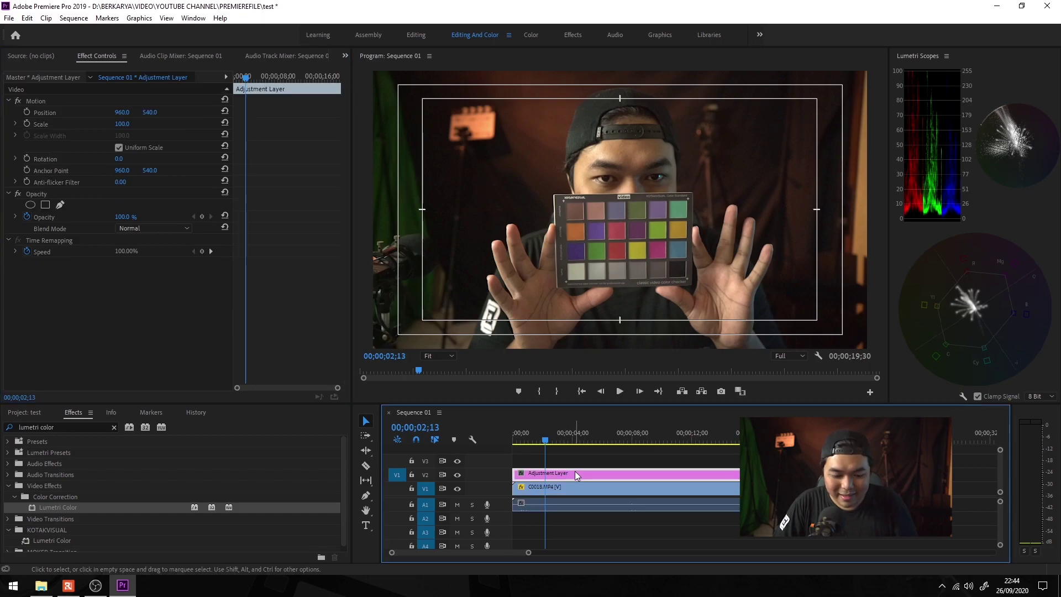
pyautogui.click(235, 269)
pyautogui.hotkey('ctrl', 'v')
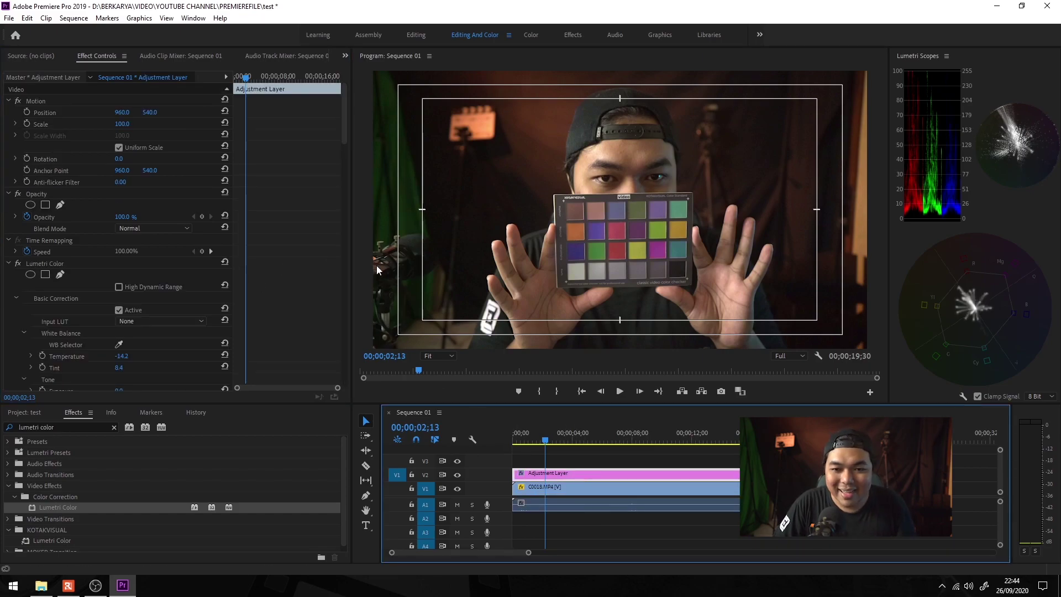
pyautogui.moveTo(344, 142); pyautogui.dragTo(343, 152)
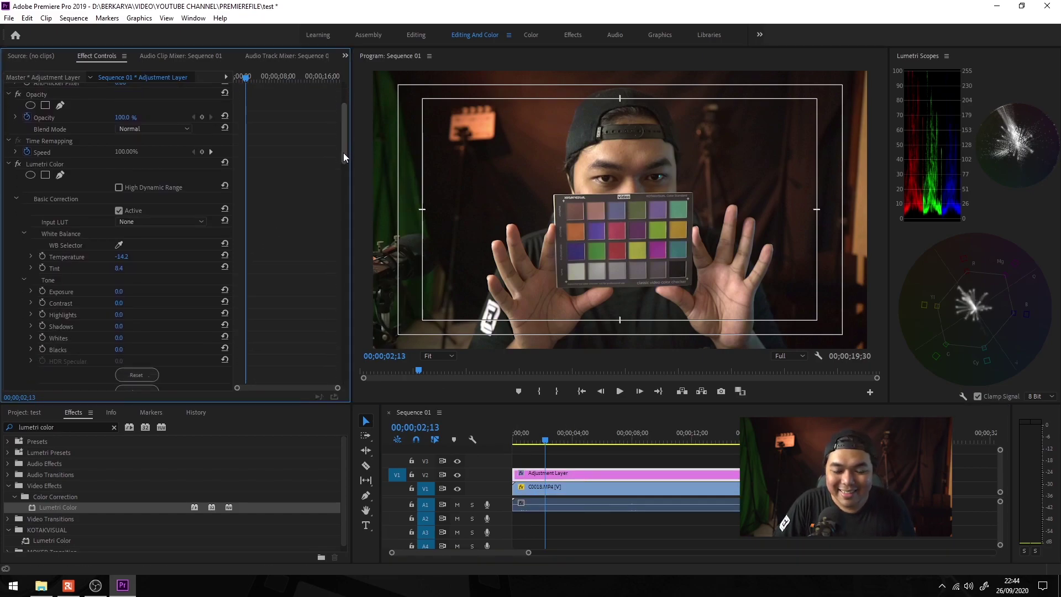
pyautogui.click(579, 491)
pyautogui.click(580, 474)
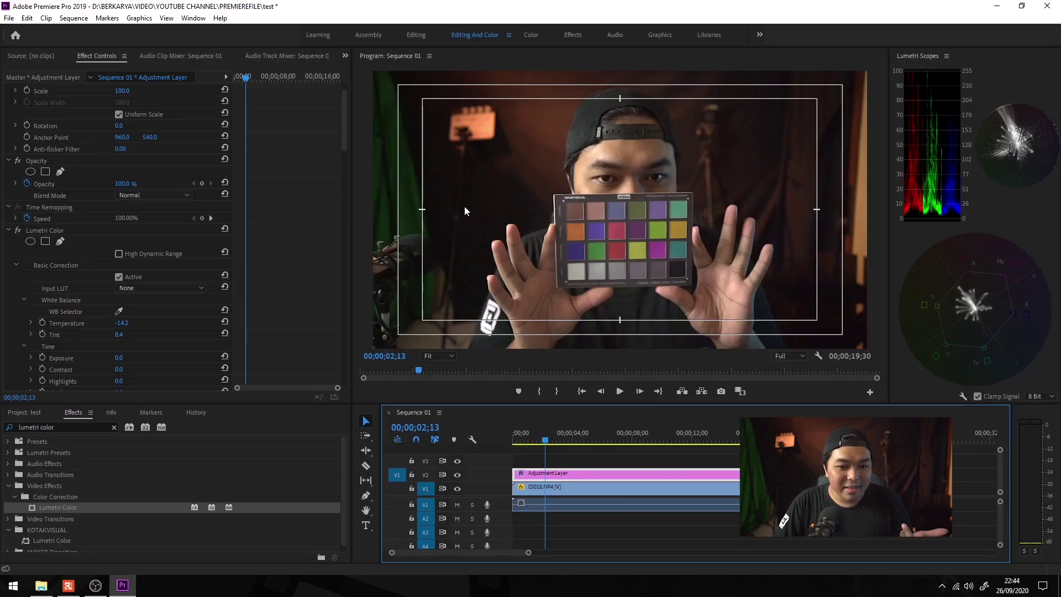
# Reposition the C0018.MP4 clip's opacity mask over the forehead and enable it to check the skin tone on the vectorscope
pyautogui.click(641, 501)
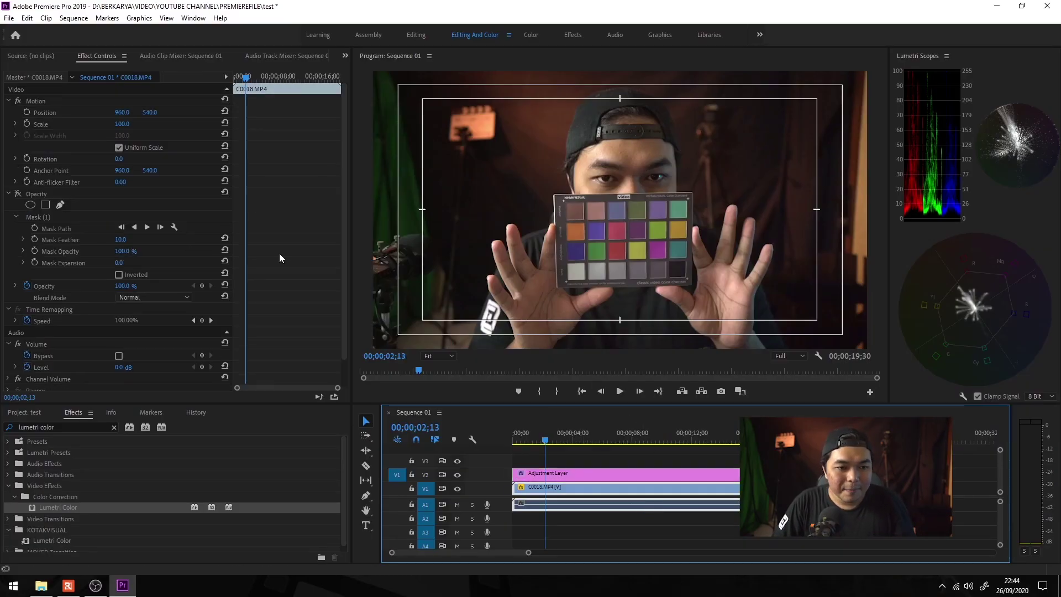
pyautogui.click(50, 218)
pyautogui.moveTo(634, 231); pyautogui.dragTo(666, 160)
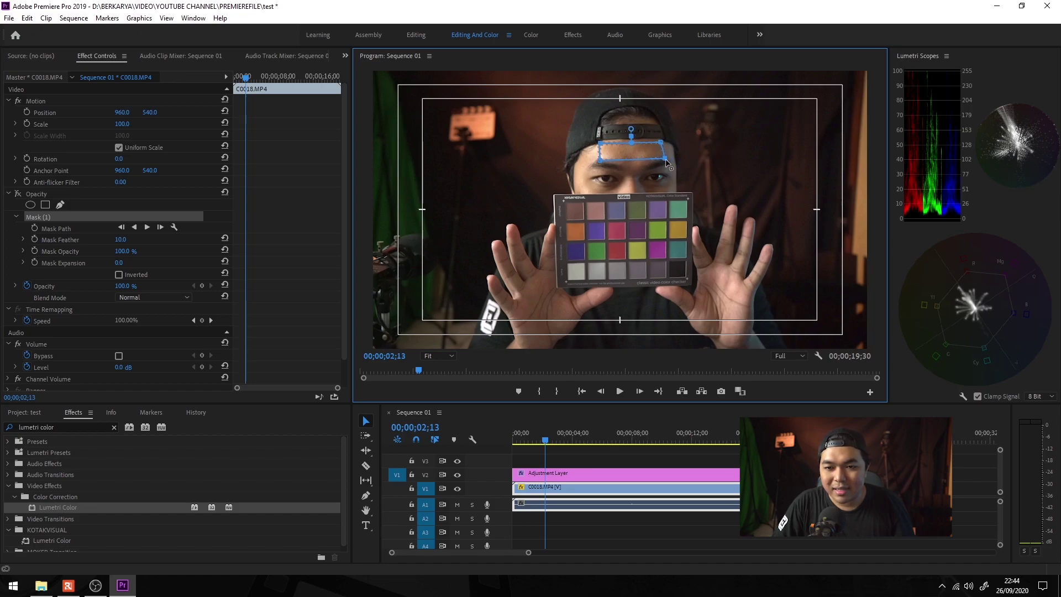
pyautogui.moveTo(601, 160); pyautogui.dragTo(604, 161)
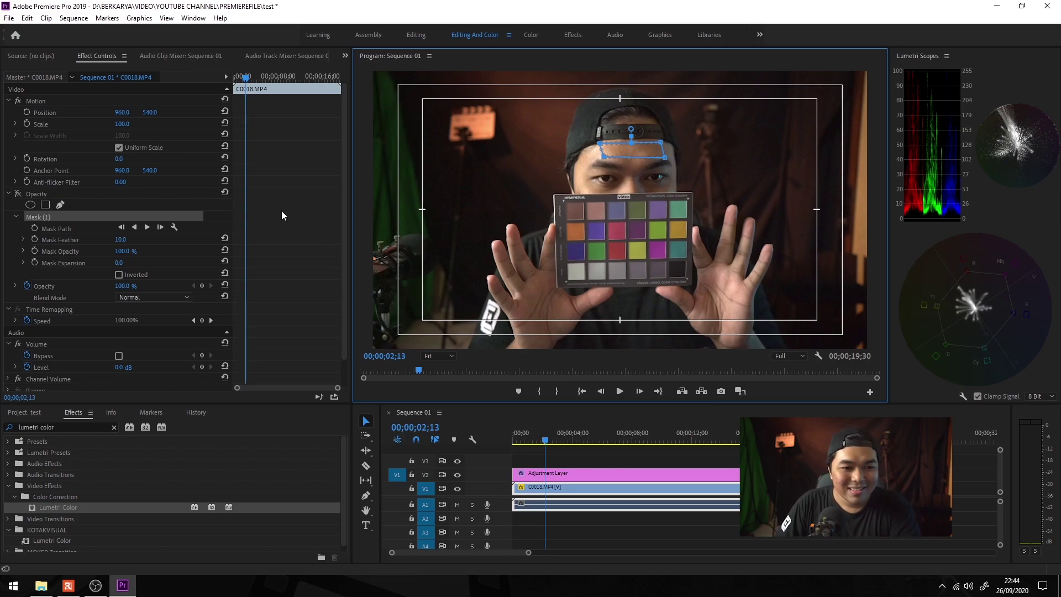
pyautogui.click(20, 193)
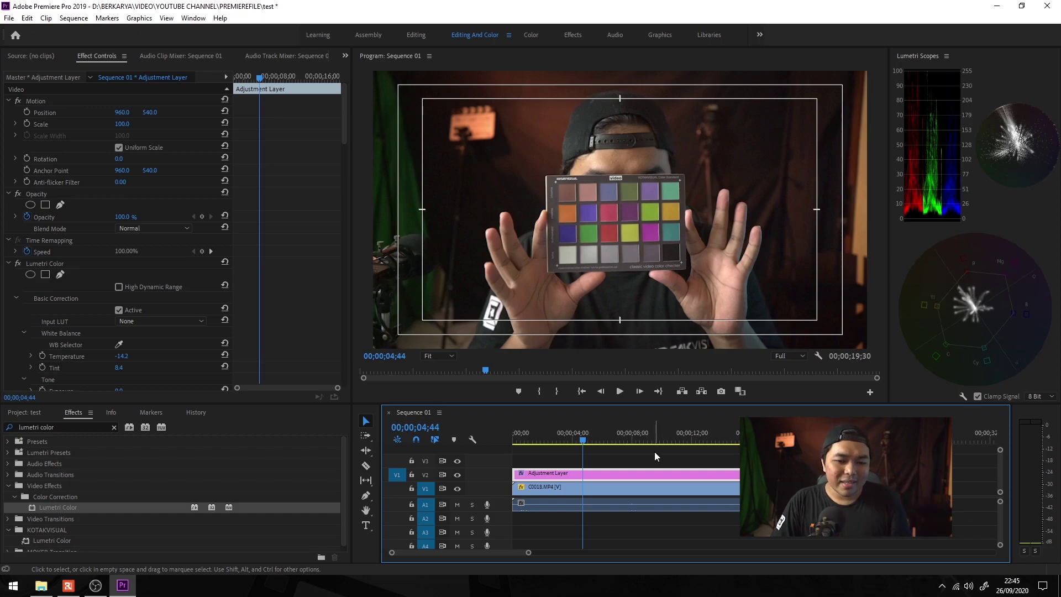
# Switch to the Color workspace and expand the adjustment layer's Hue Saturation Curves in Lumetri Color
pyautogui.click(530, 37)
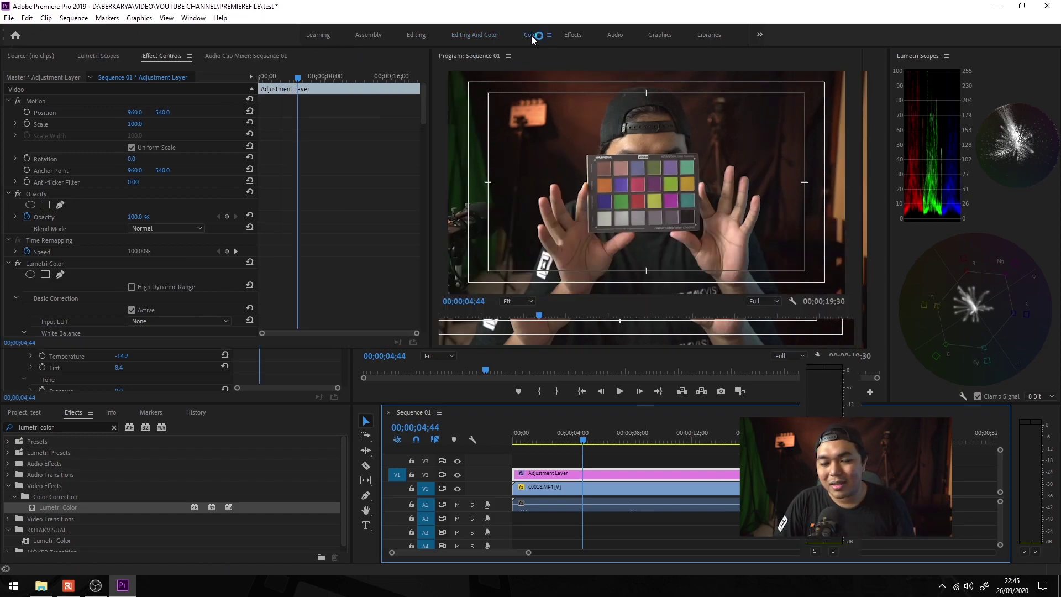
pyautogui.click(362, 449)
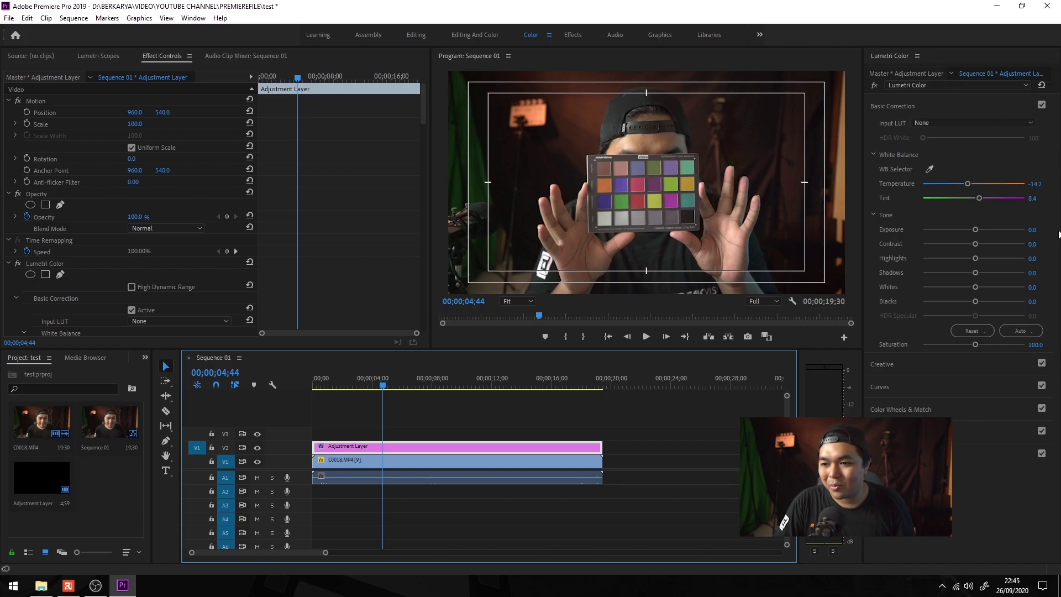
pyautogui.click(899, 388)
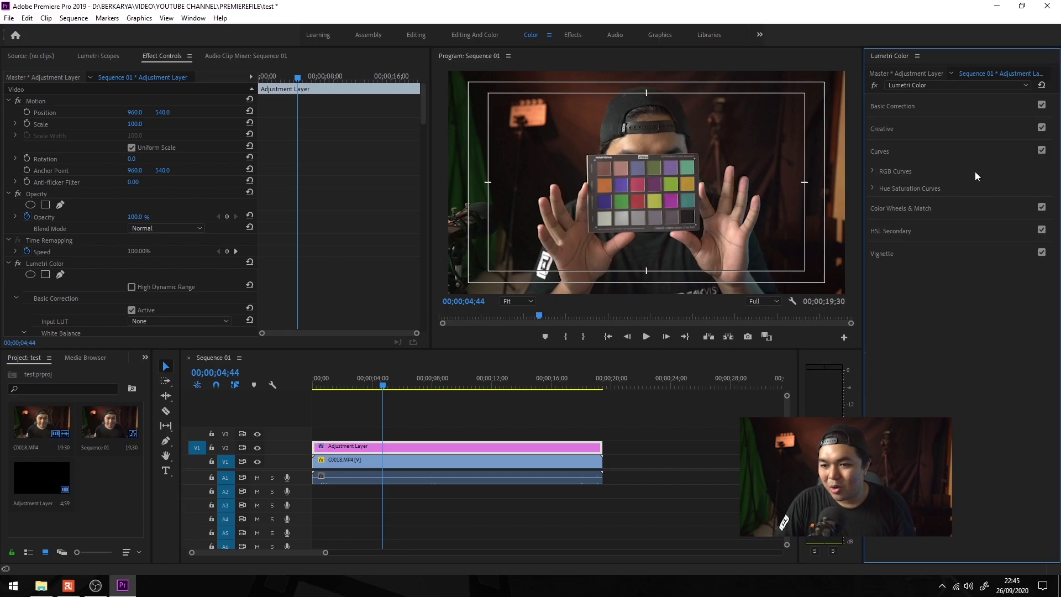
pyautogui.click(922, 188)
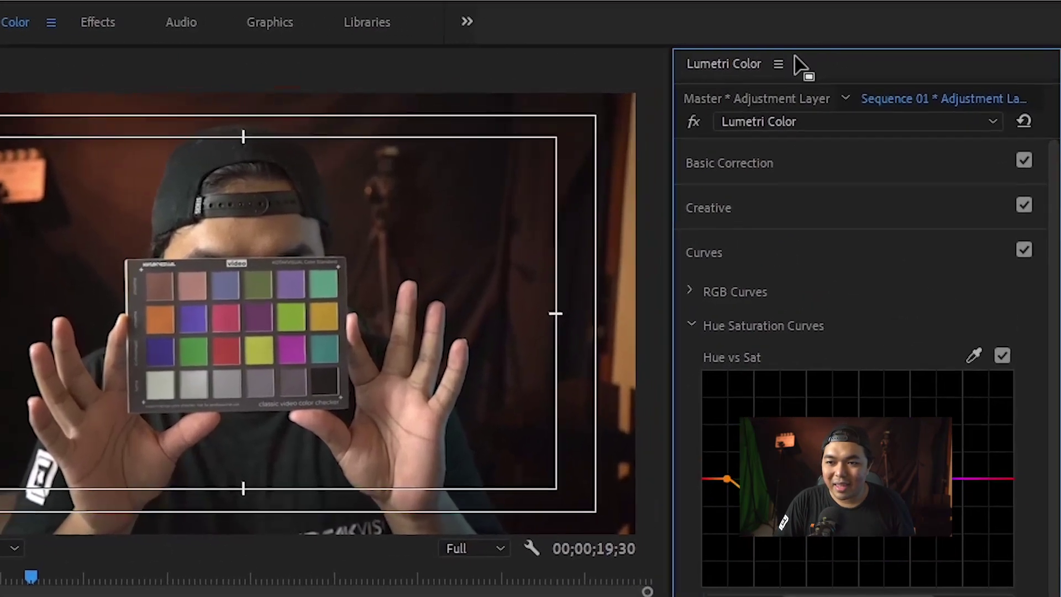
# Export the grade as a Cube LUT named "kotakvisual 5500k pro color indoor CFL" to the Desktop
pyautogui.click(780, 64)
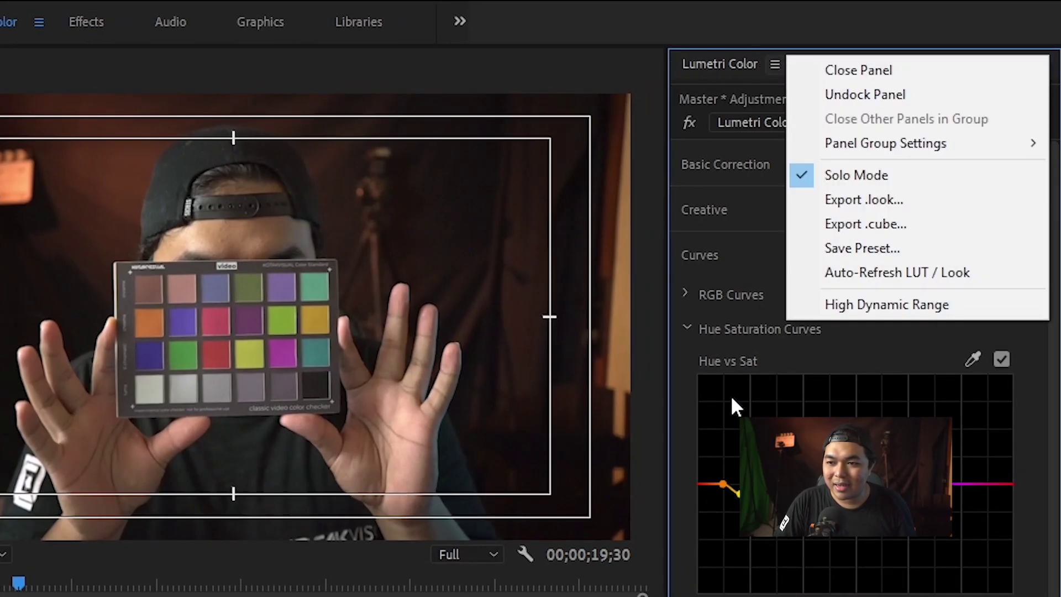
pyautogui.click(954, 224)
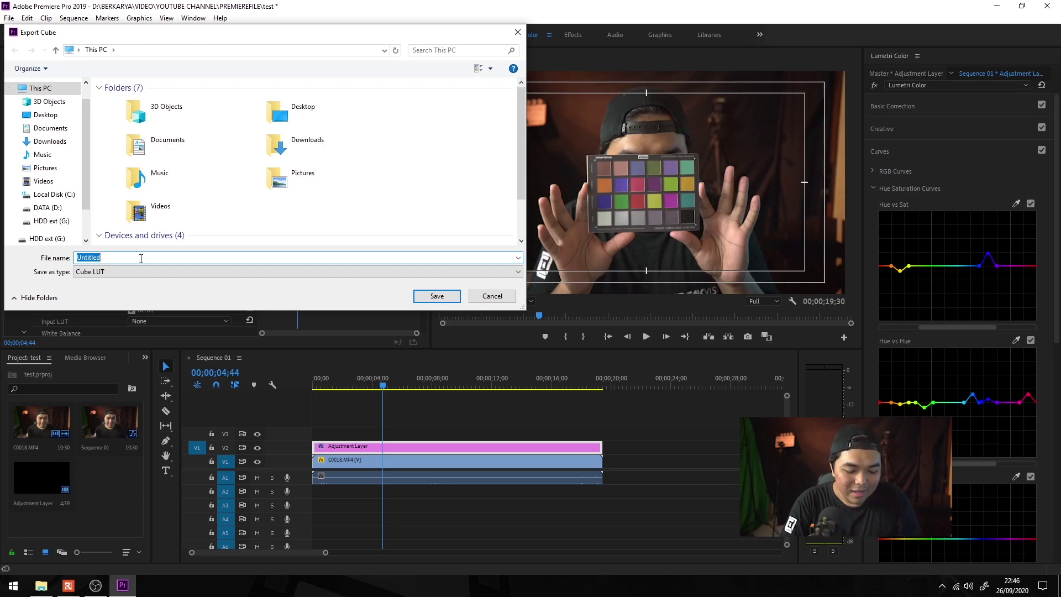
pyautogui.write('kotakvisual 5500k pro color indoor CFL')
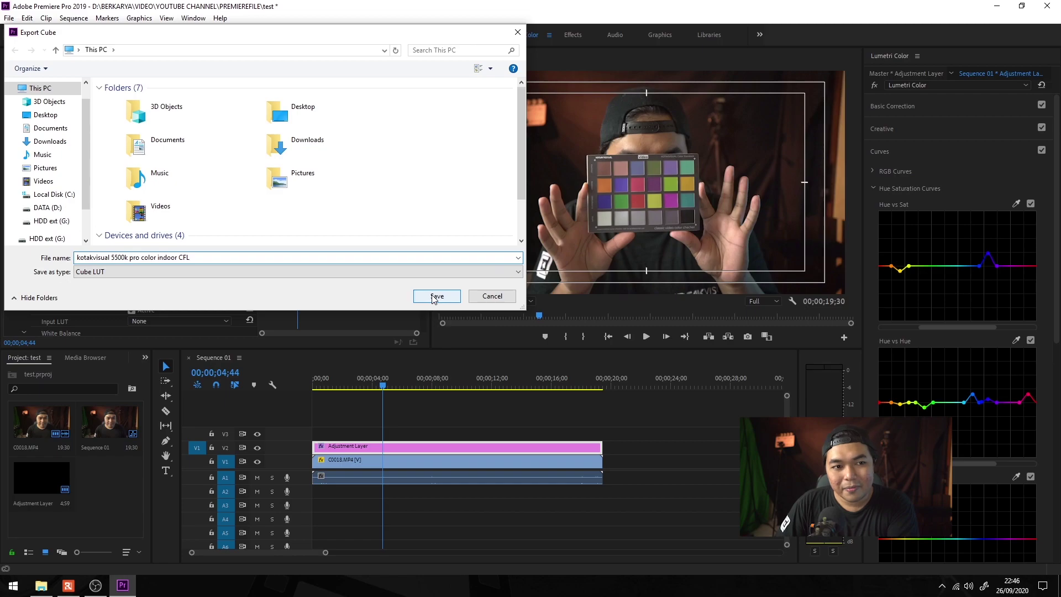
pyautogui.click(39, 114)
pyautogui.click(429, 299)
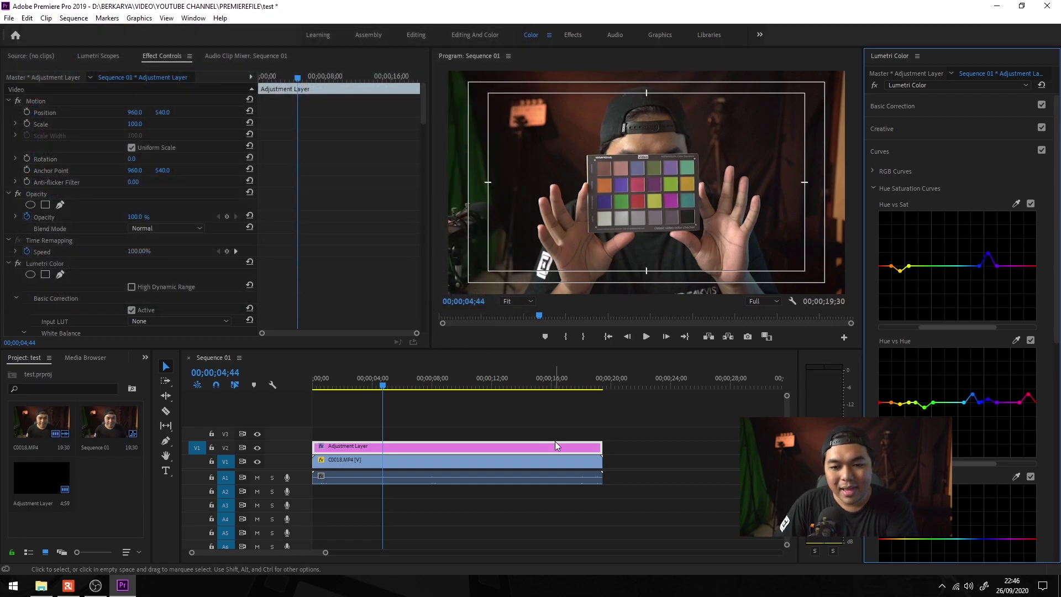
# Shorten the adjustment layer to about 8 seconds and place a copy of it directly after it on V2
pyautogui.click(554, 420)
pyautogui.moveTo(571, 440); pyautogui.dragTo(430, 441)
pyautogui.press('space')
pyautogui.click(135, 470)
pyautogui.moveTo(381, 446); pyautogui.dragTo(501, 446)
pyautogui.click(513, 446)
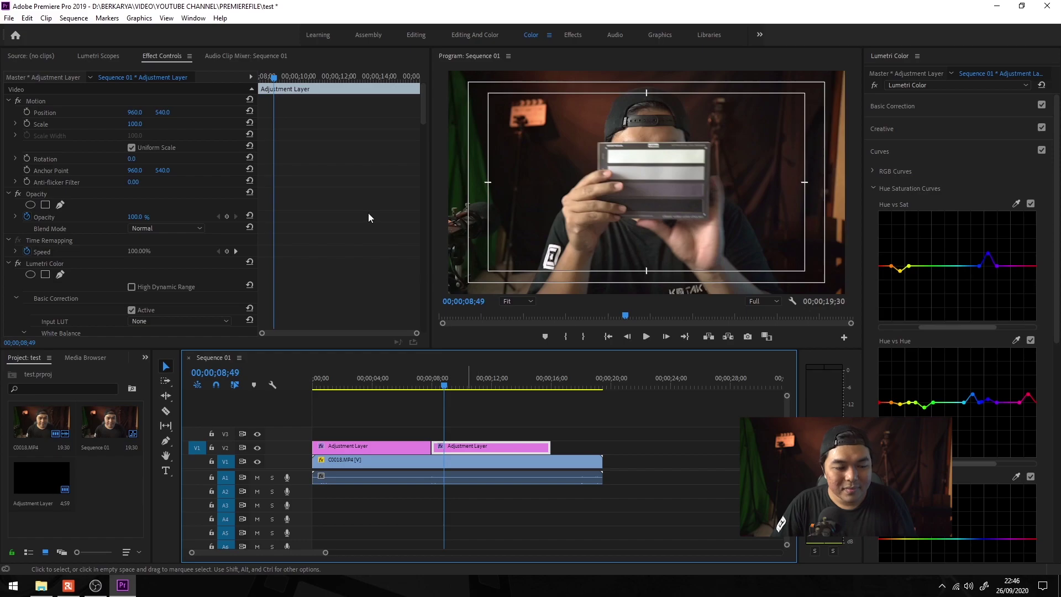
# Replace the copied adjustment layer's Lumetri Color with a fresh one, using the Editing And Color workspace
pyautogui.click(67, 263)
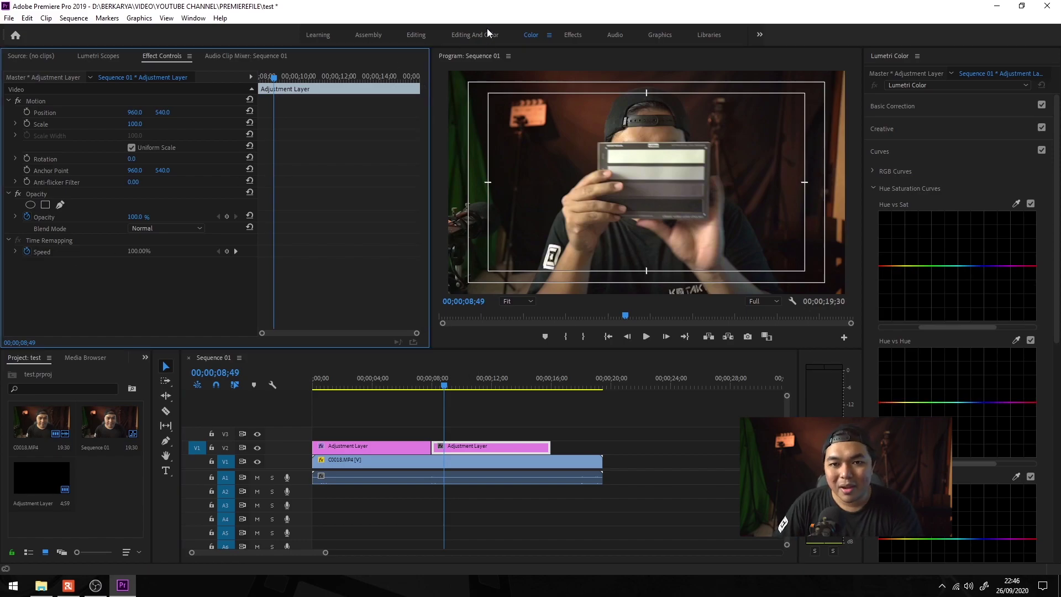
pyautogui.click(487, 32)
pyautogui.moveTo(69, 506); pyautogui.dragTo(94, 362)
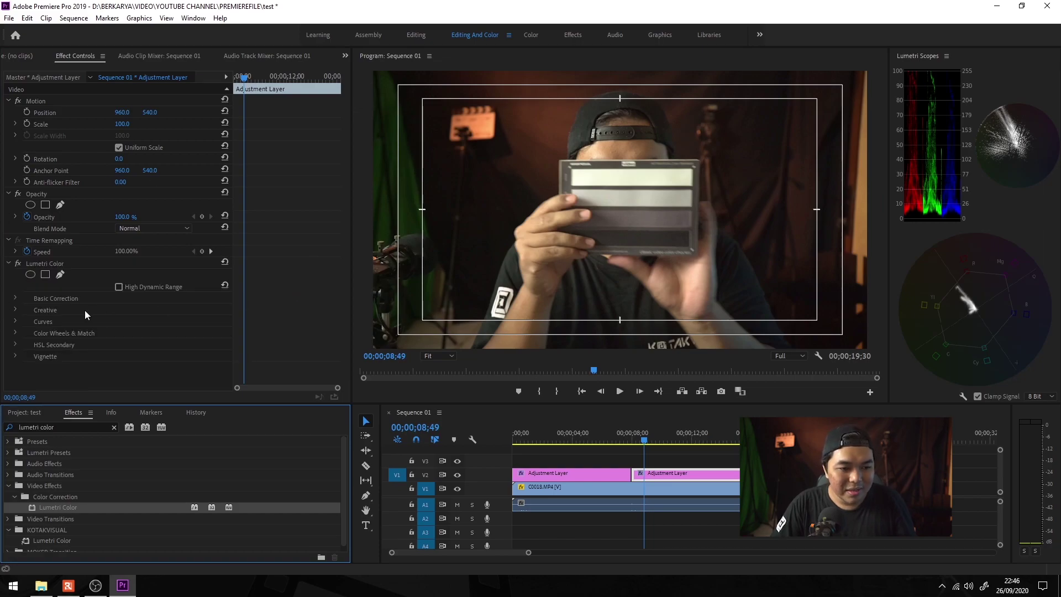
# Load the "kotakvisual 5500k pro color indoor CFL" file from the Desktop as the Input LUT in Basic Correction
pyautogui.click(16, 298)
pyautogui.scroll(-4, 6, 249)
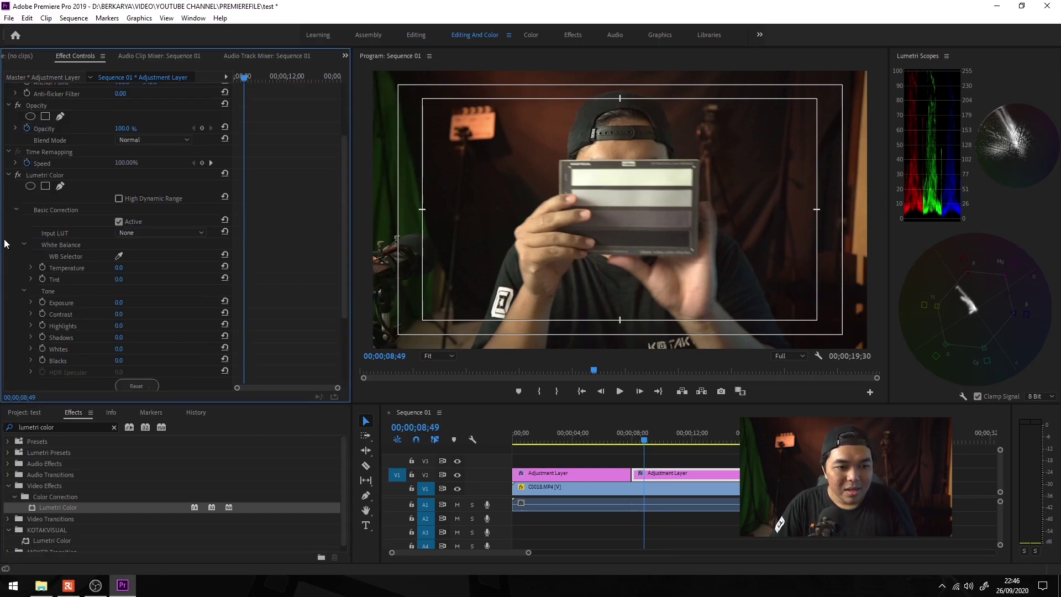
pyautogui.click(181, 232)
pyautogui.click(178, 260)
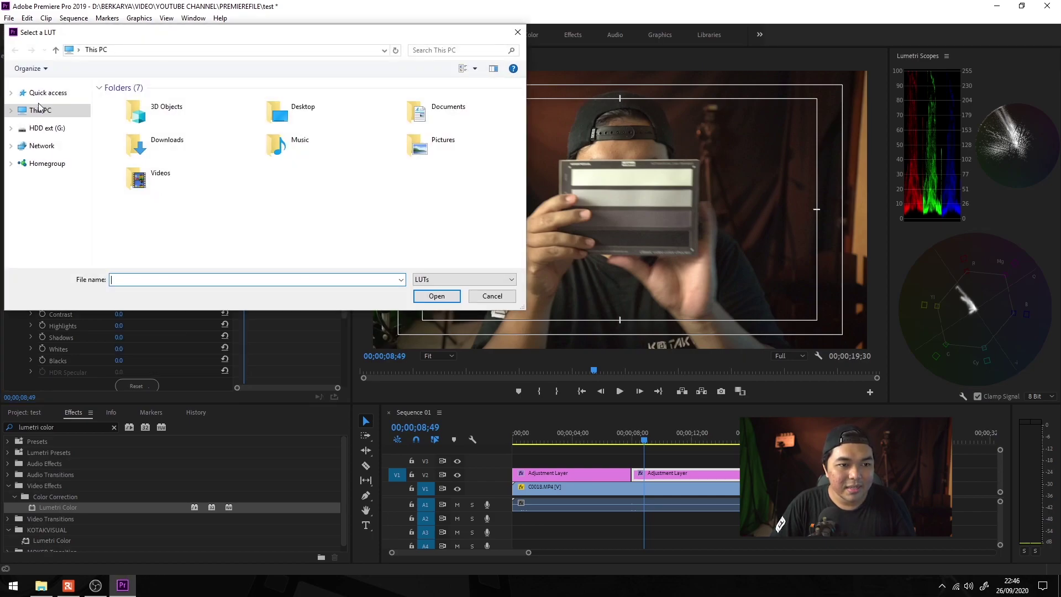
pyautogui.doubleClick(293, 114)
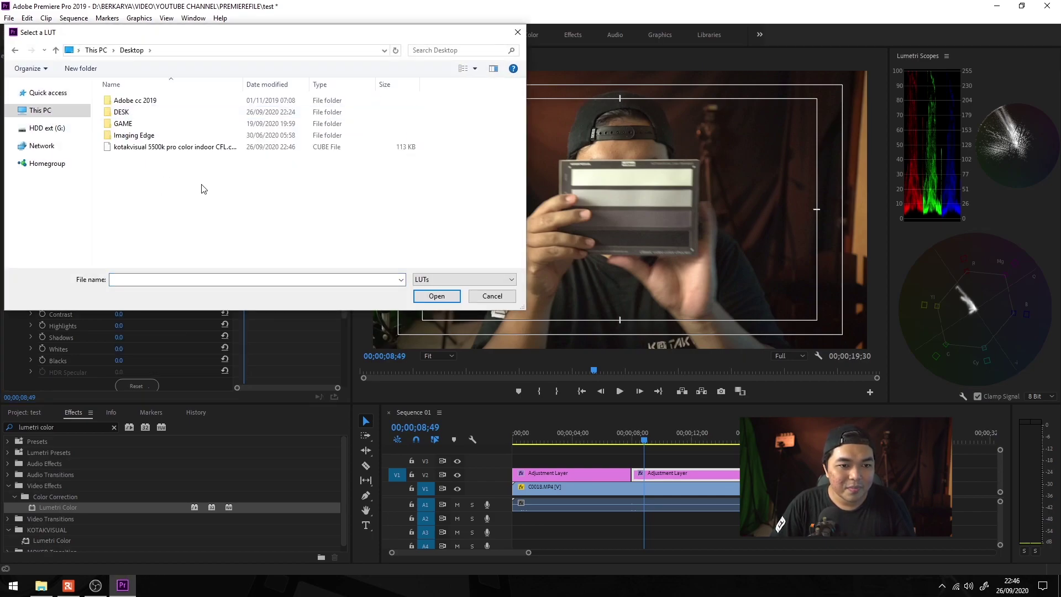
pyautogui.doubleClick(190, 148)
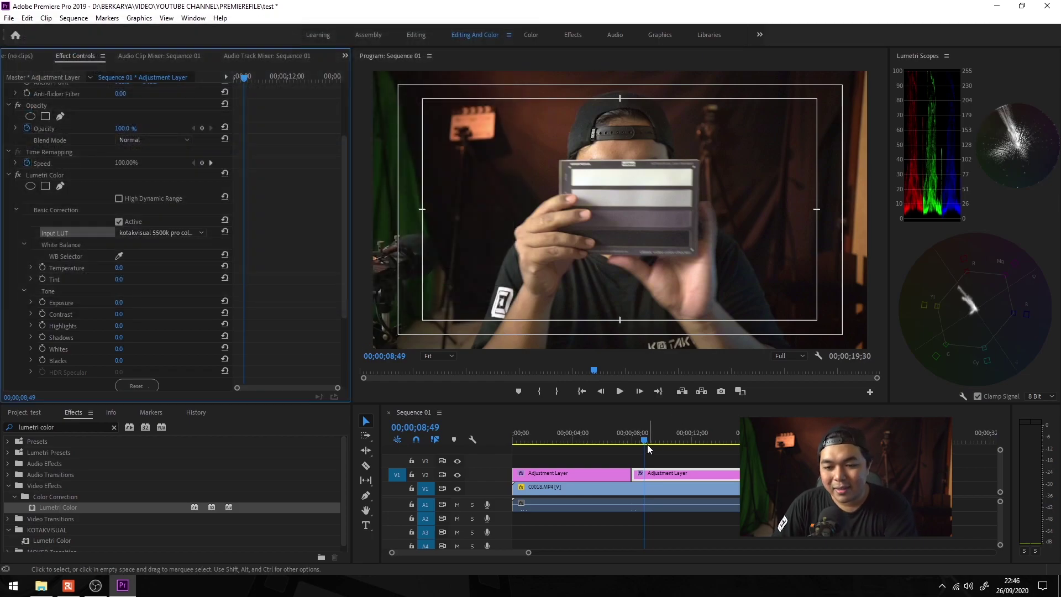
# Shorten the first adjustment layer and bring the LUT layer over the color chart footage to compare both corrections
pyautogui.moveTo(631, 473); pyautogui.dragTo(615, 440)
pyautogui.click(602, 441)
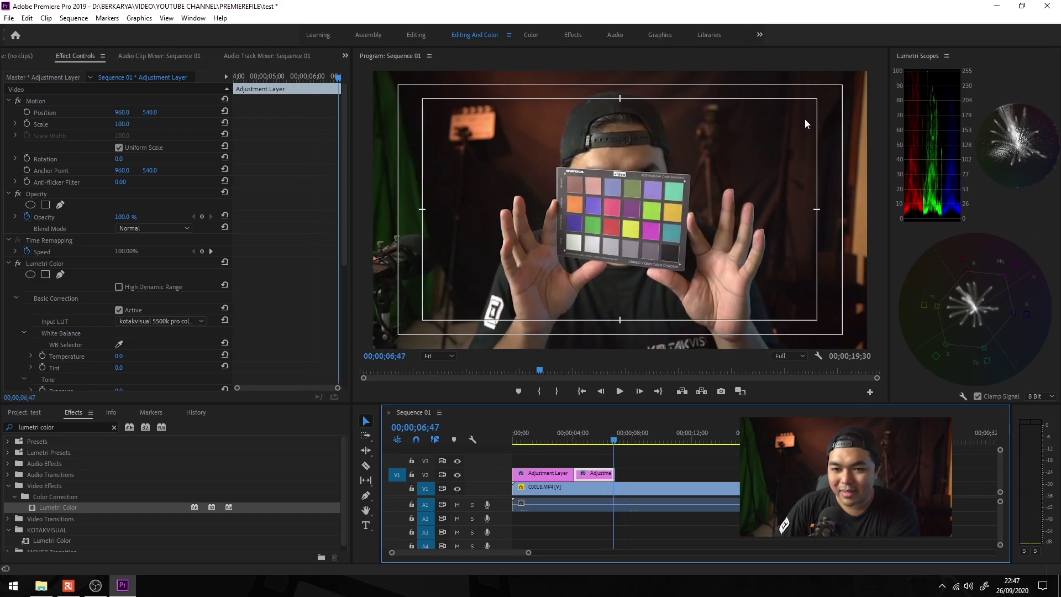